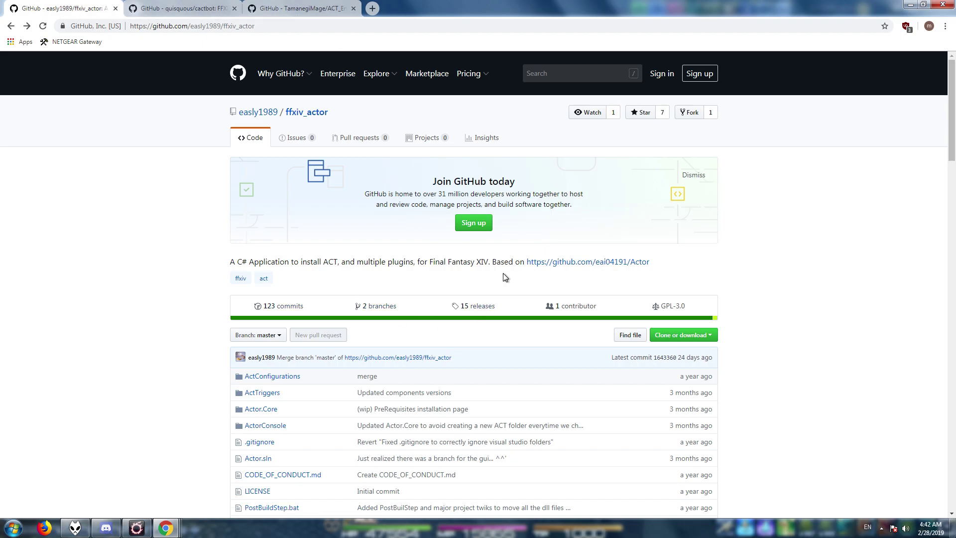
- Download ActorConsole_1.9.8.zip from the latest release of the ffxiv_actor repository
left_click(493, 309)
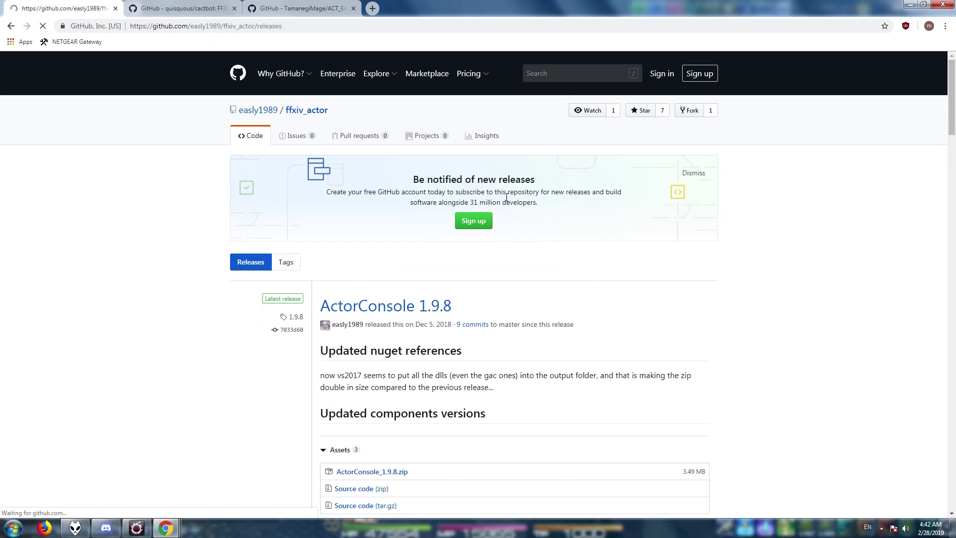
scroll(375, 297, "down", 2)
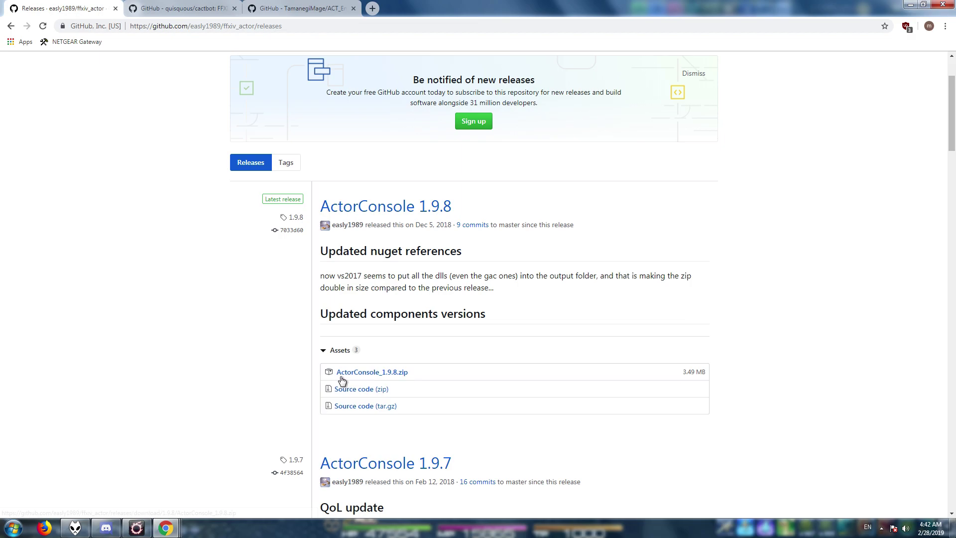
left_click(399, 376)
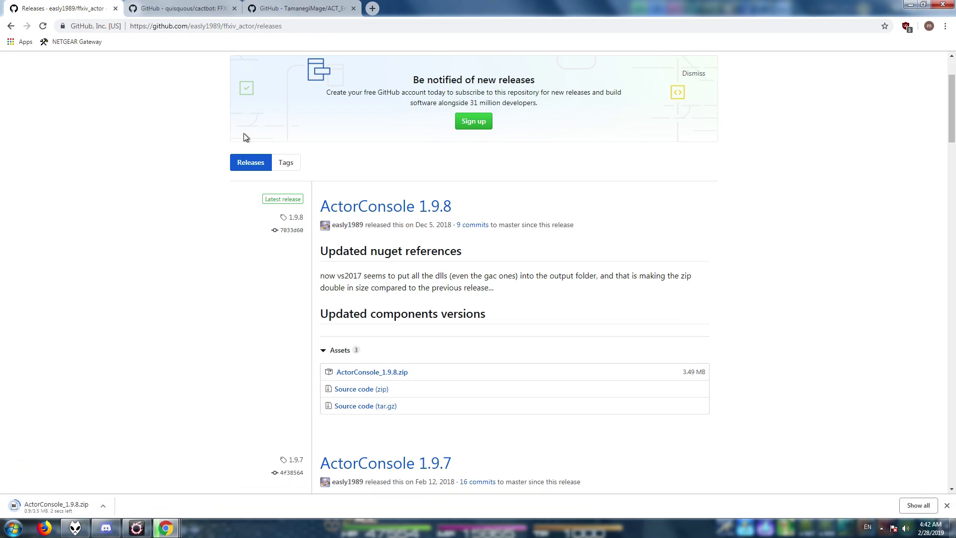
- Download cactbot-0.9.2.zip from the releases of the cactbot repository
left_click(194, 14)
left_click(454, 306)
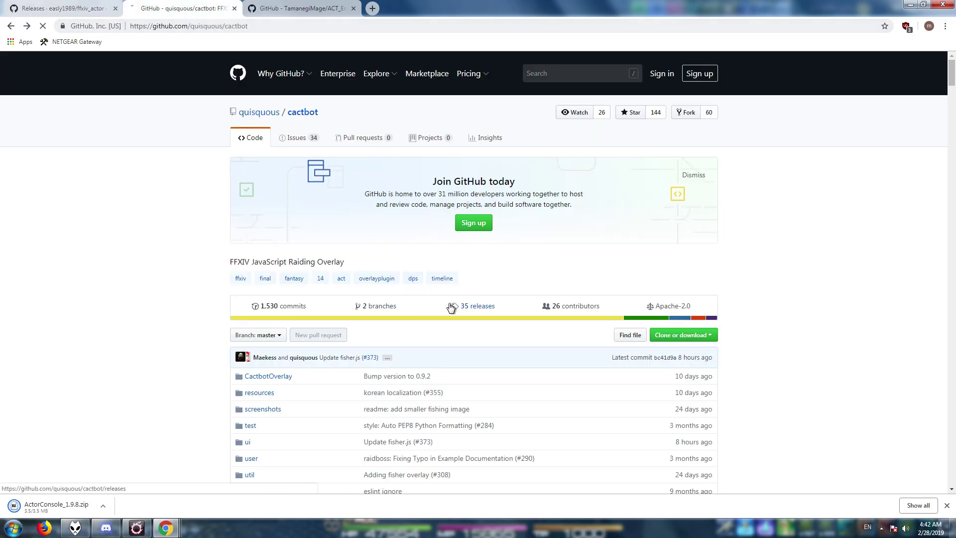
scroll(364, 304, "down", 5)
left_click(363, 304)
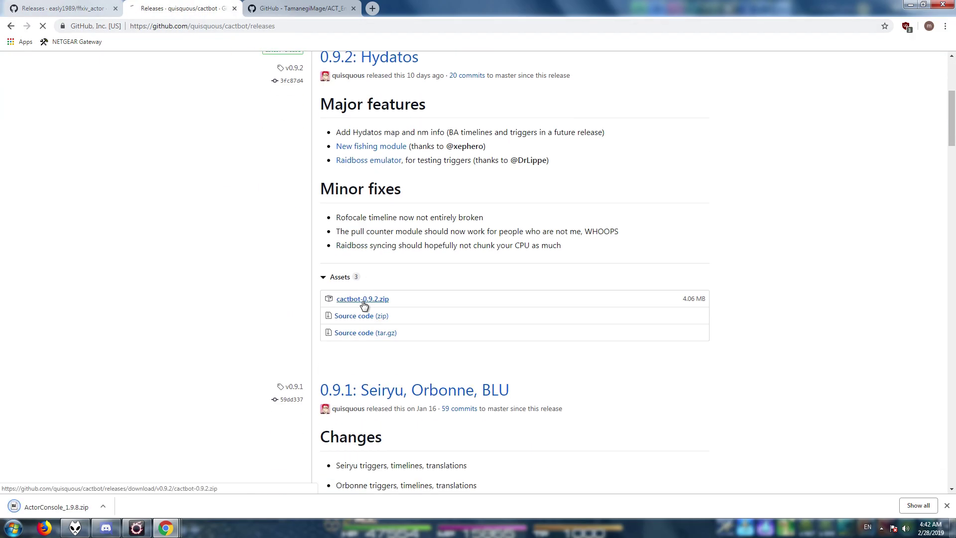
- Download EnmityOverlay-1.13.0.0.zip from the releases of the ACT_EnmityPlugin repository
left_click(307, 10)
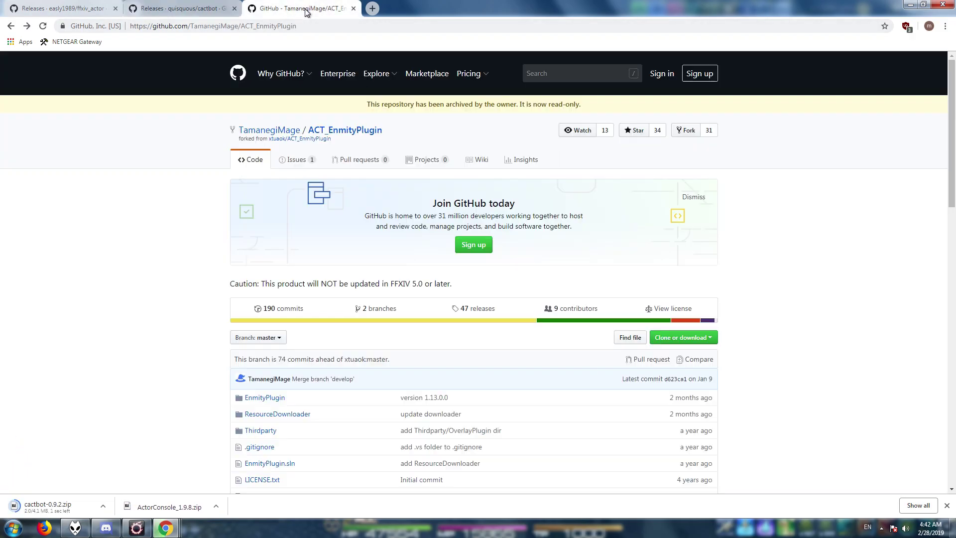
left_click(473, 308)
scroll(455, 229, "down", 2)
left_click(390, 339)
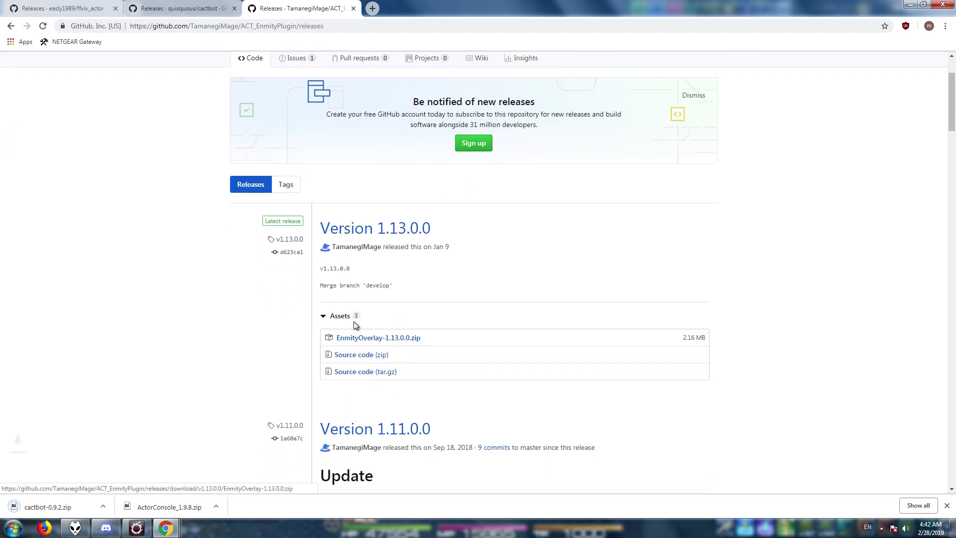
- Show the downloaded ActorConsole_1.9.8 archive in its folder and unblock it in its file properties
right_click(282, 511)
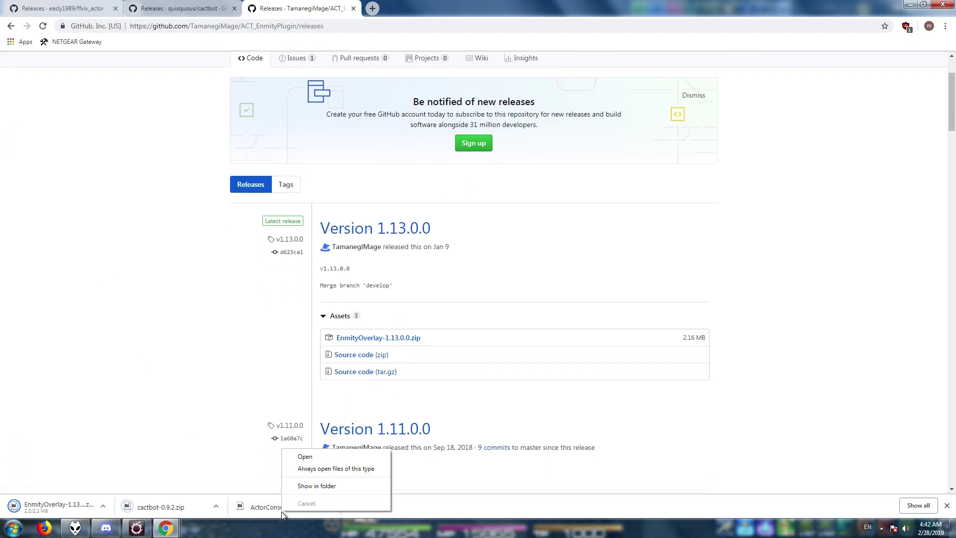
left_click(351, 487)
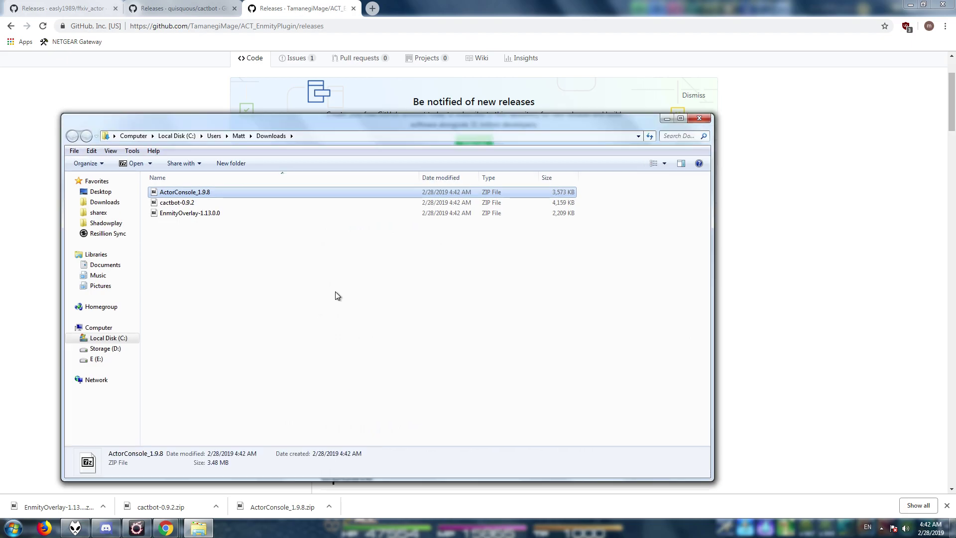
right_click(213, 194)
left_click(268, 405)
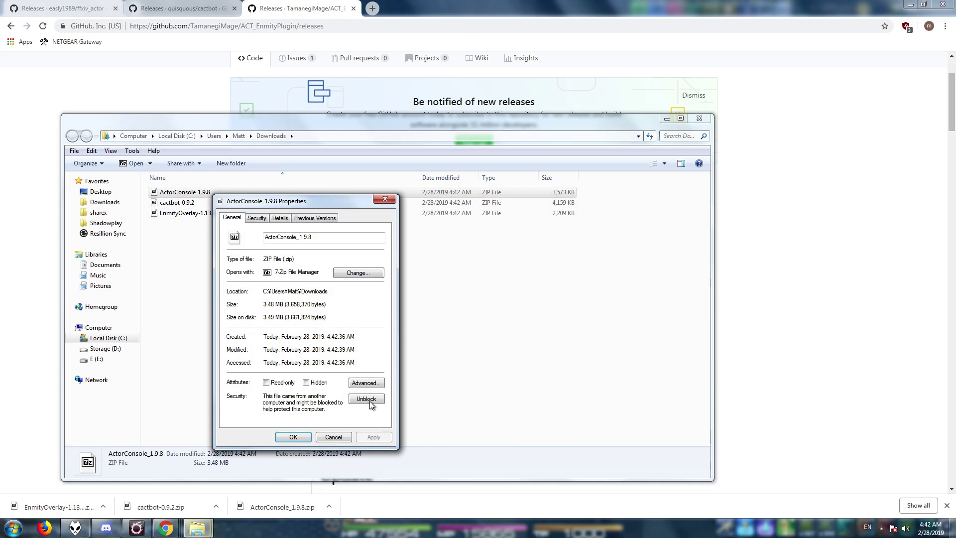
left_click(370, 399)
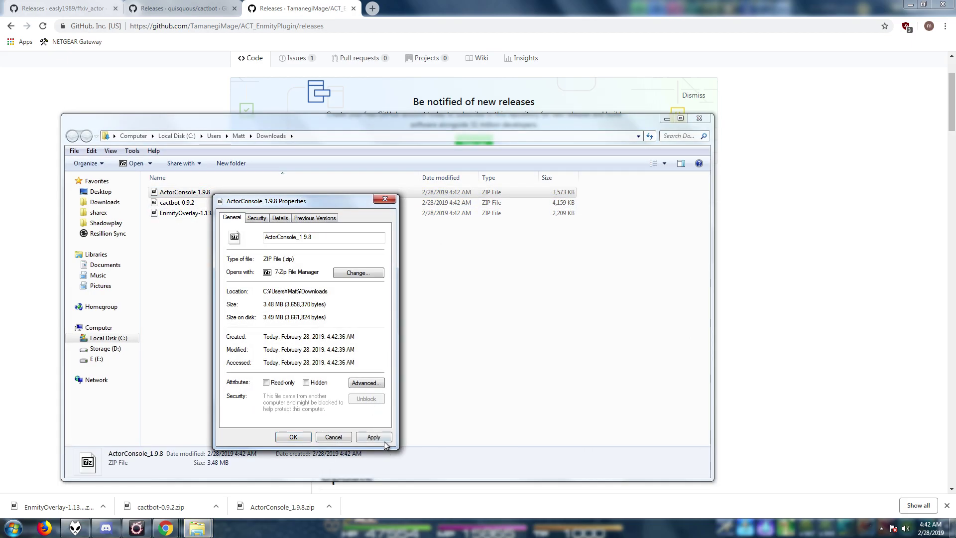
left_click(379, 439)
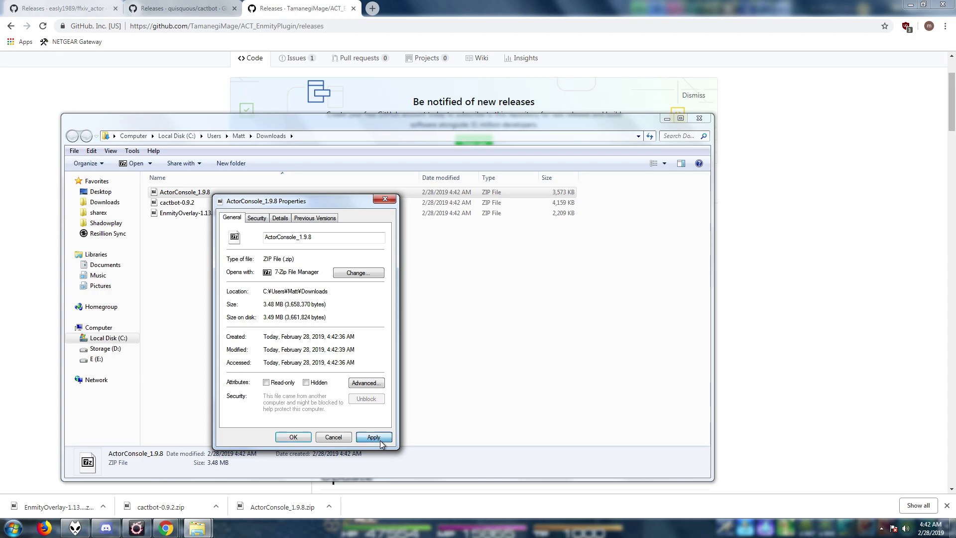
left_click(303, 438)
- Unblock the cactbot-0.9.2 archive in its file properties and apply the change
right_click(166, 205)
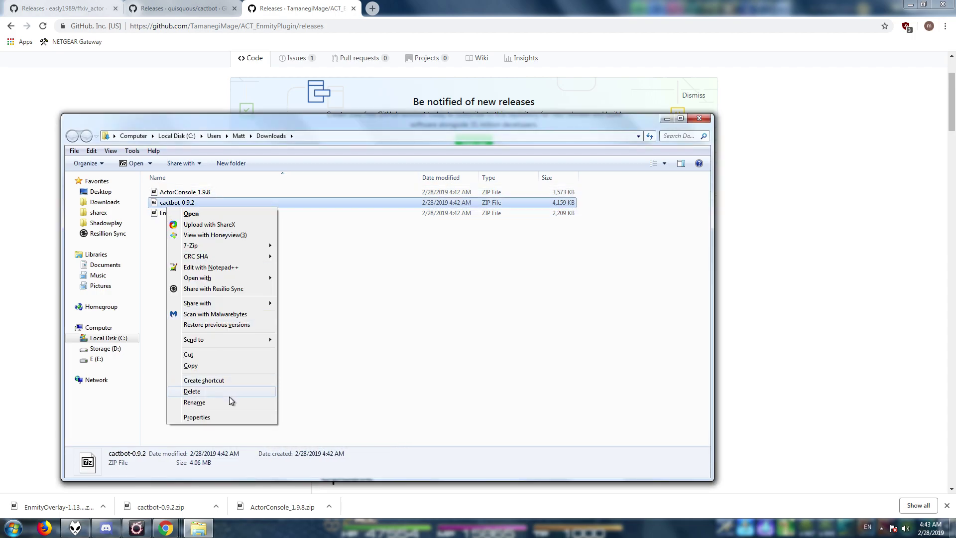
left_click(226, 414)
left_click(320, 413)
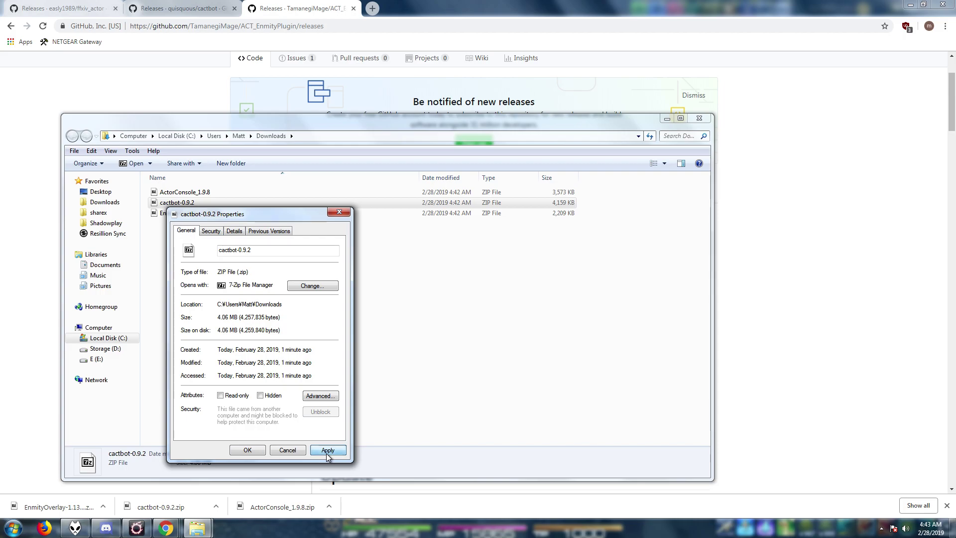
left_click(326, 451)
left_click(247, 449)
- Unblock the EnmityOverlay-1.13.0.0 archive in its file properties and apply the change
right_click(183, 214)
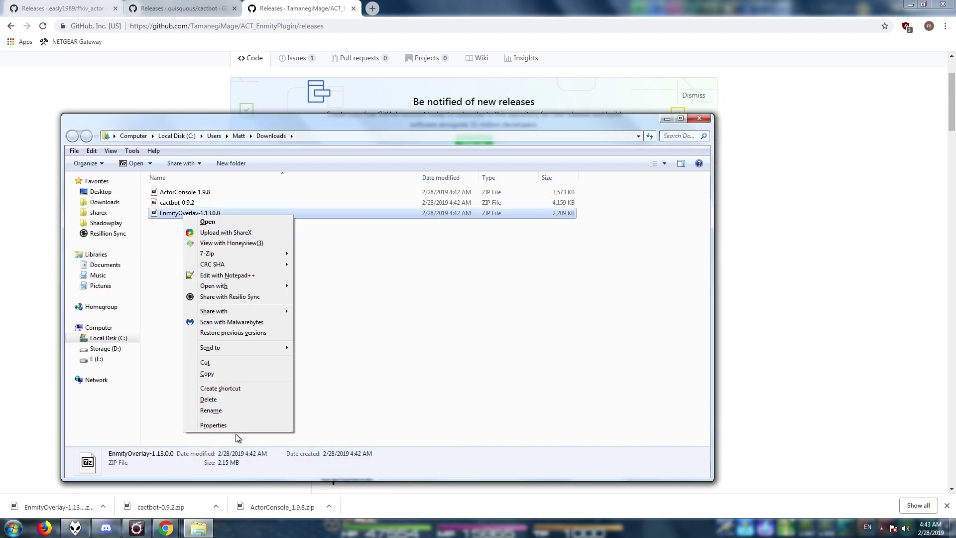
left_click(226, 427)
left_click(322, 421)
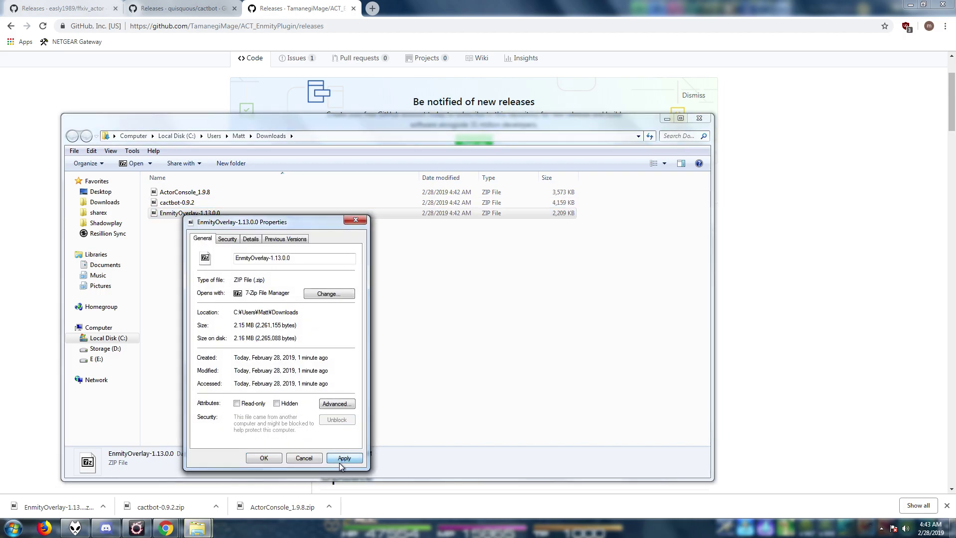
left_click(339, 458)
left_click(258, 458)
left_click(263, 341)
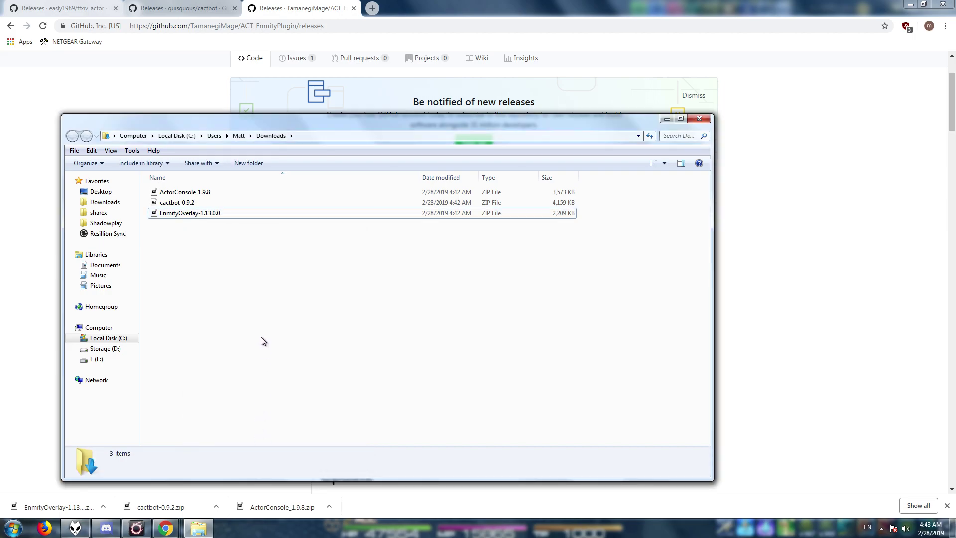
- Open a second Explorer window and browse drive C: to the user profile's AppData\Roaming folder
key("super")
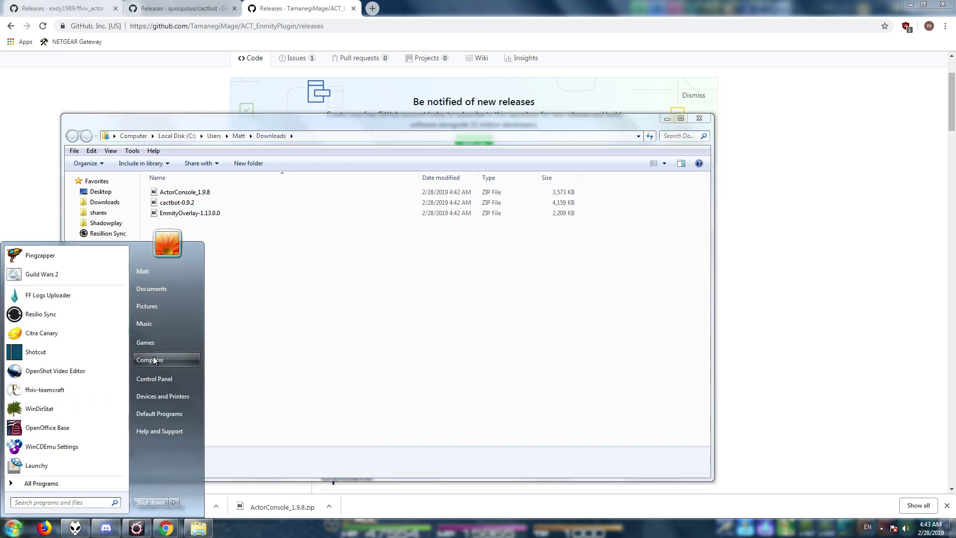
left_click(153, 356)
left_click_drag(189, 140, 320, 112)
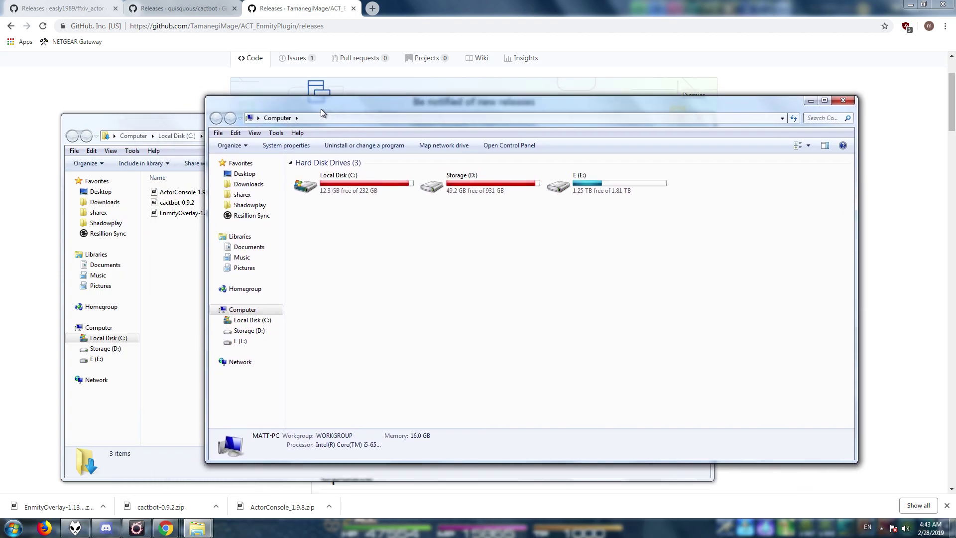
double_click(351, 183)
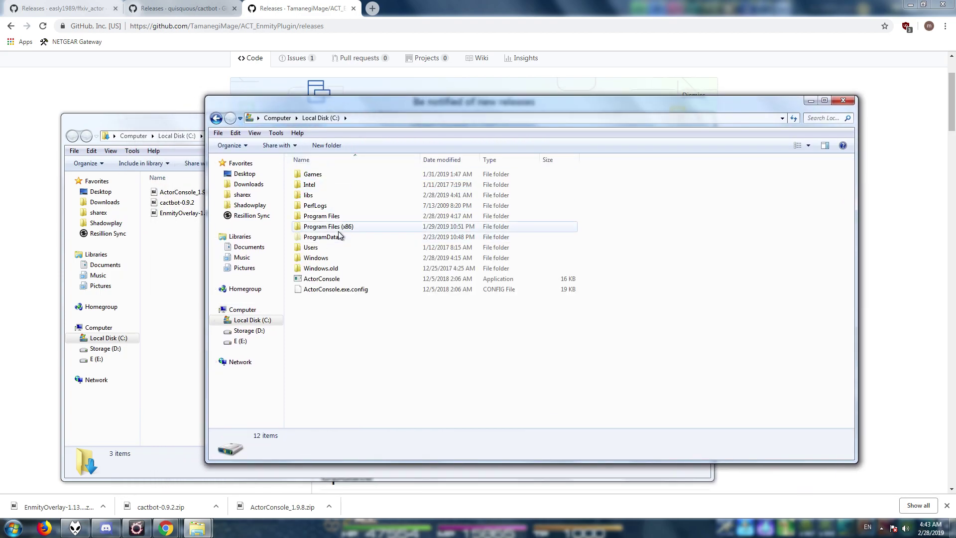
double_click(329, 249)
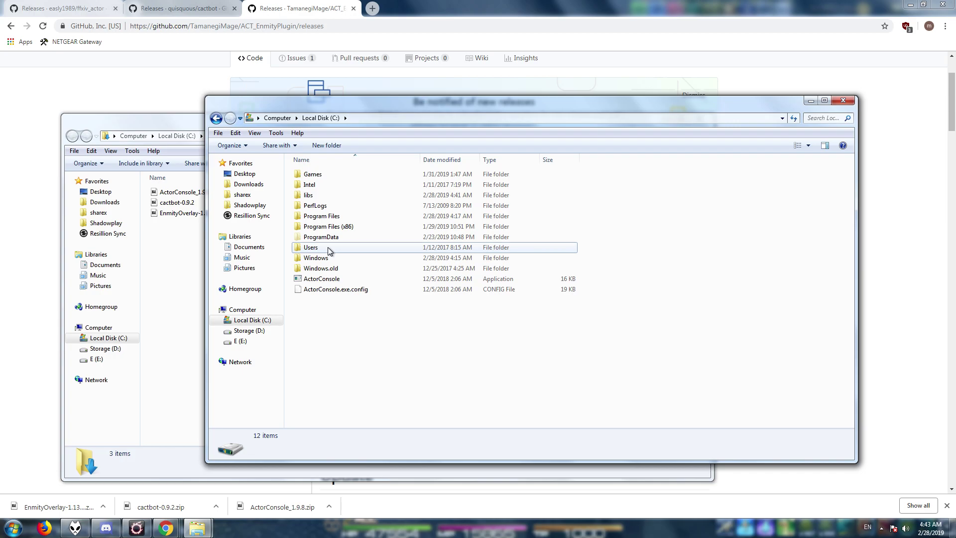
double_click(327, 184)
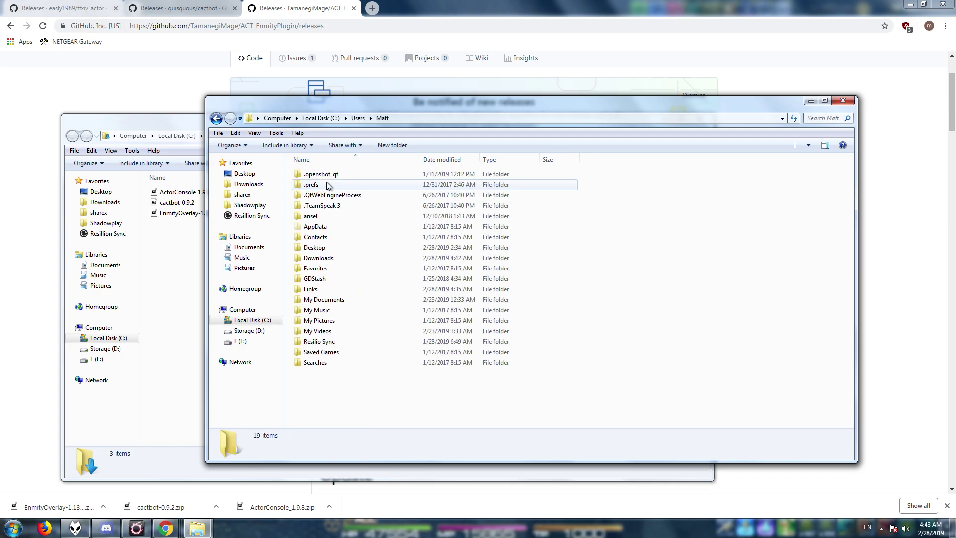
double_click(321, 230)
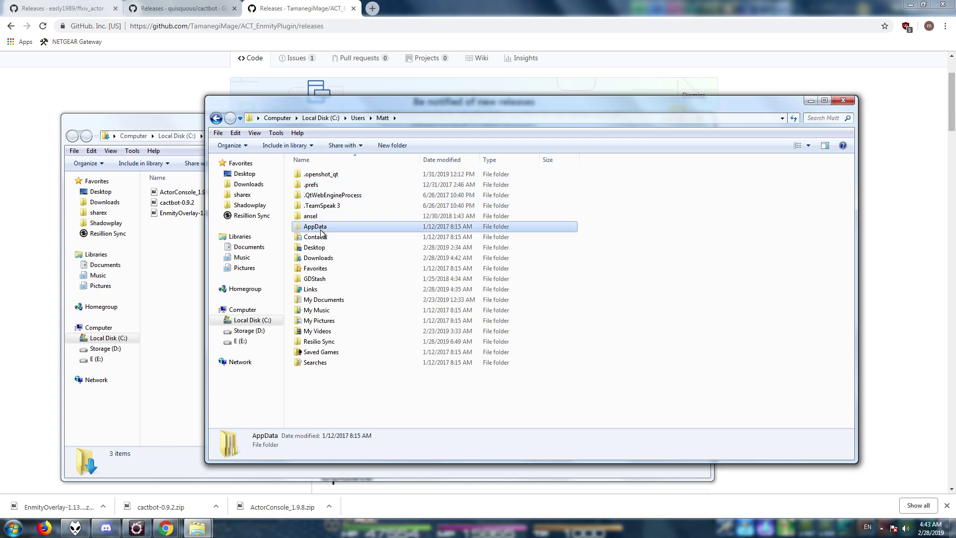
double_click(324, 198)
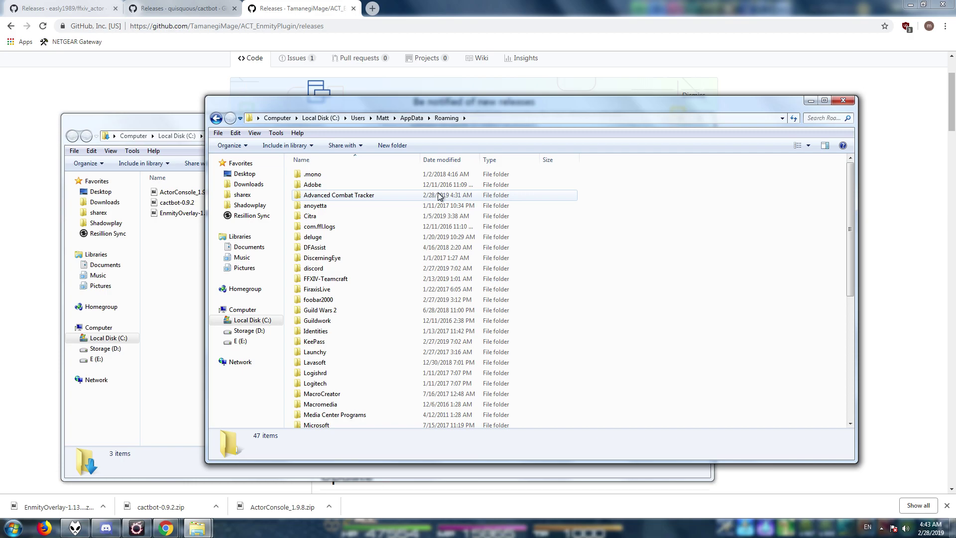
- Delete the Advanced Combat Tracker folder from AppData\Roaming
right_click(374, 197)
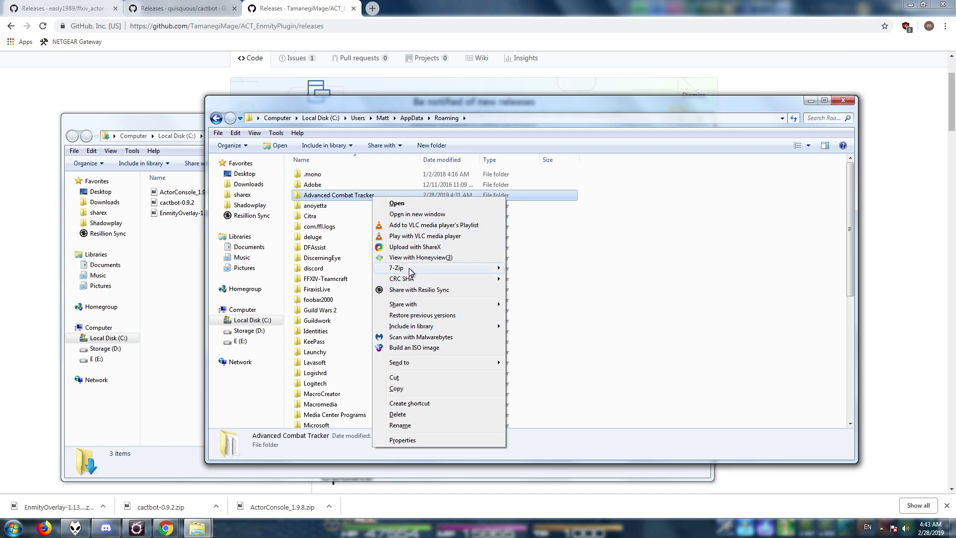
mouse_move(410, 272)
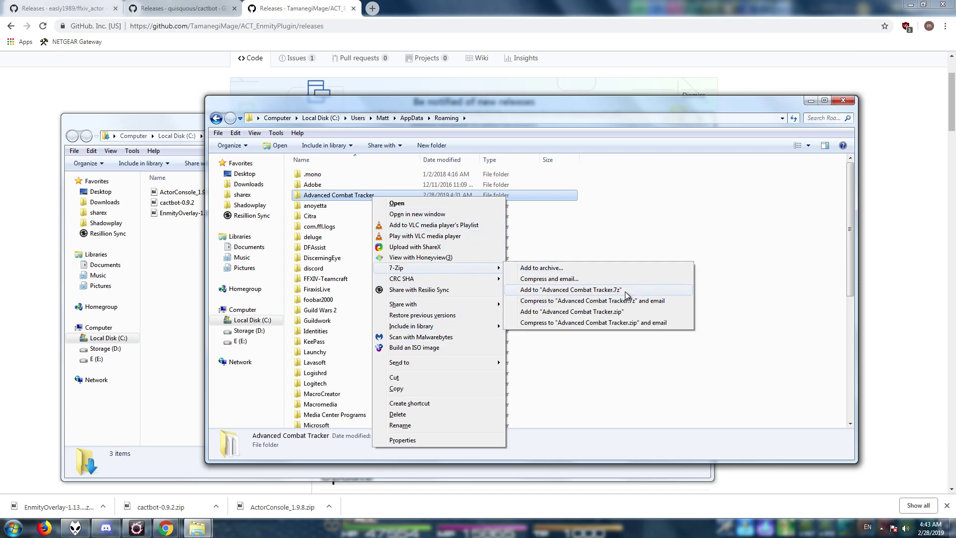
right_click(340, 198)
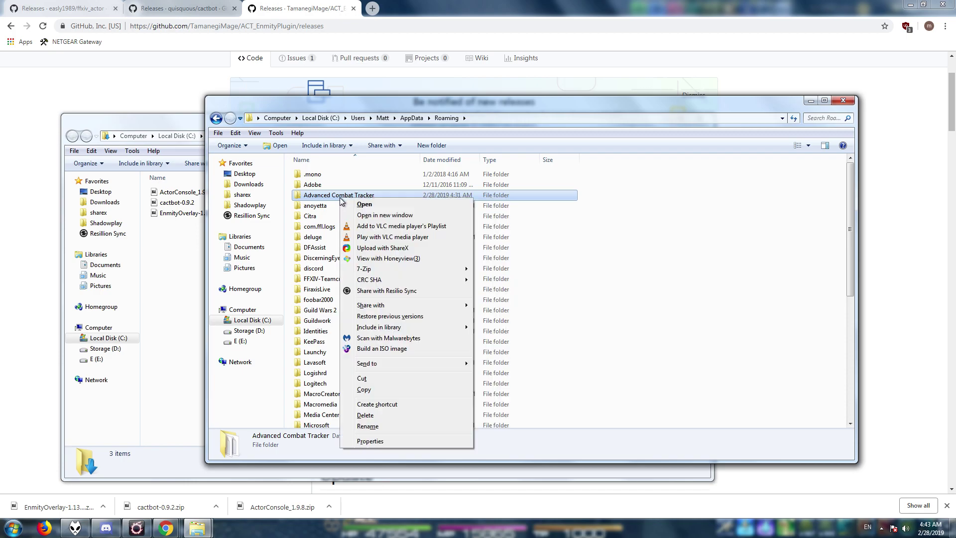
left_click(368, 415)
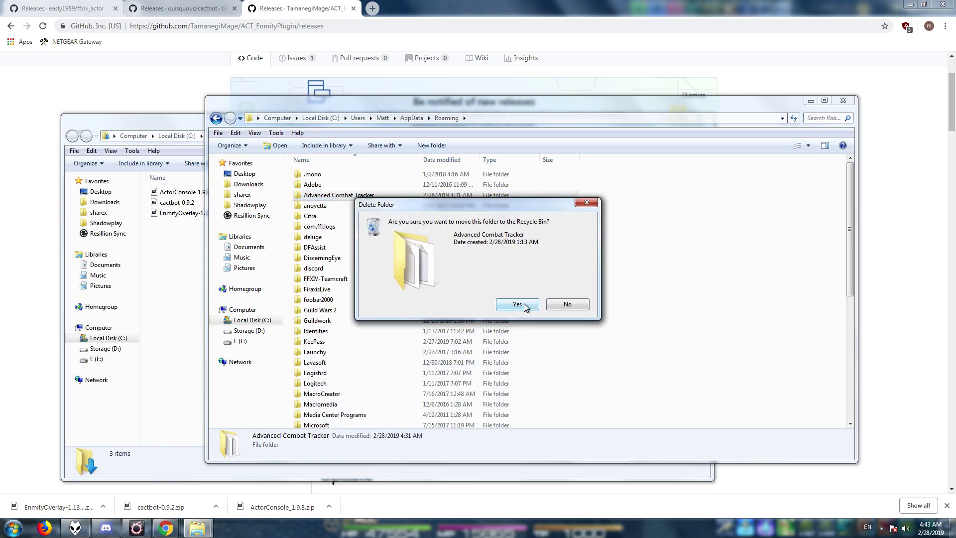
left_click(524, 306)
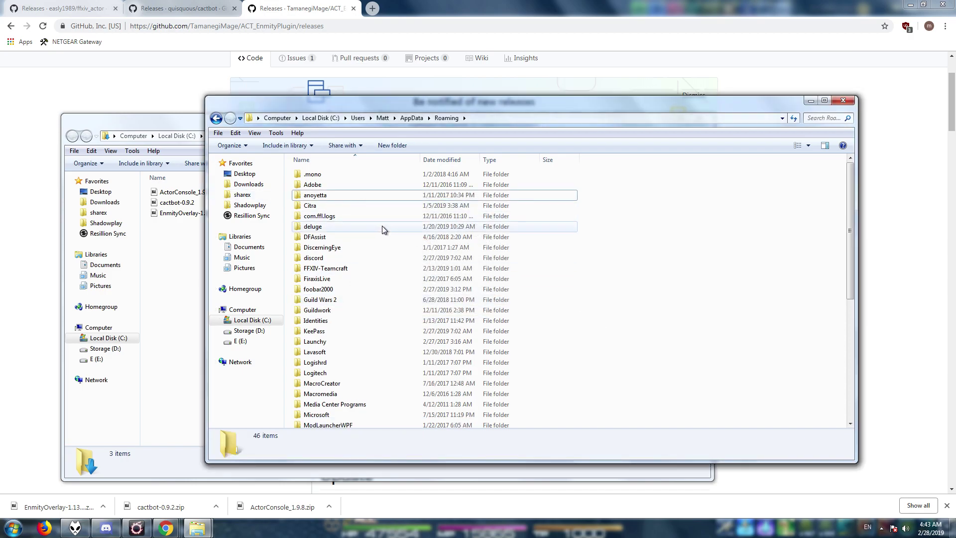
- Delete the old ActorConsole application and ActorConsole.exe.config from the root of drive C:
left_click_drag(290, 109, 327, 102)
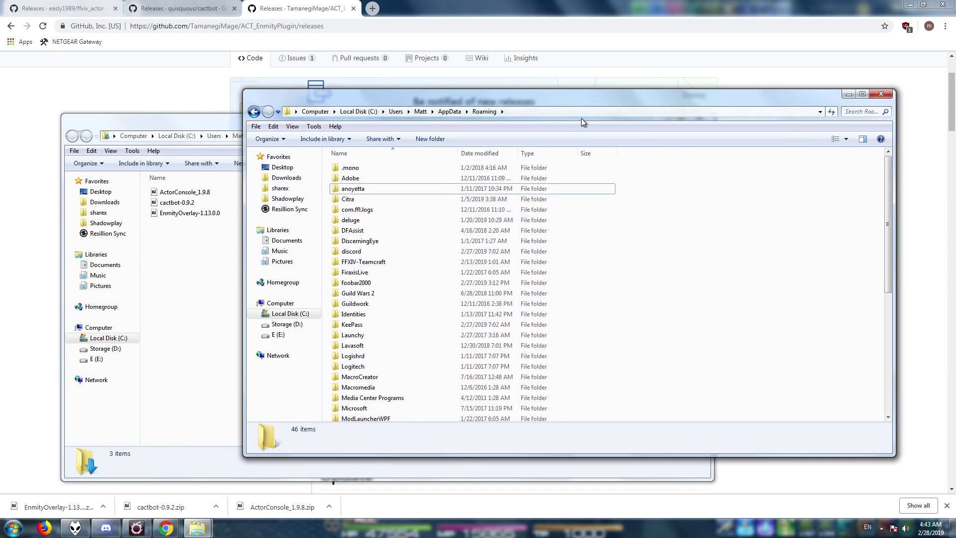
left_click(295, 313)
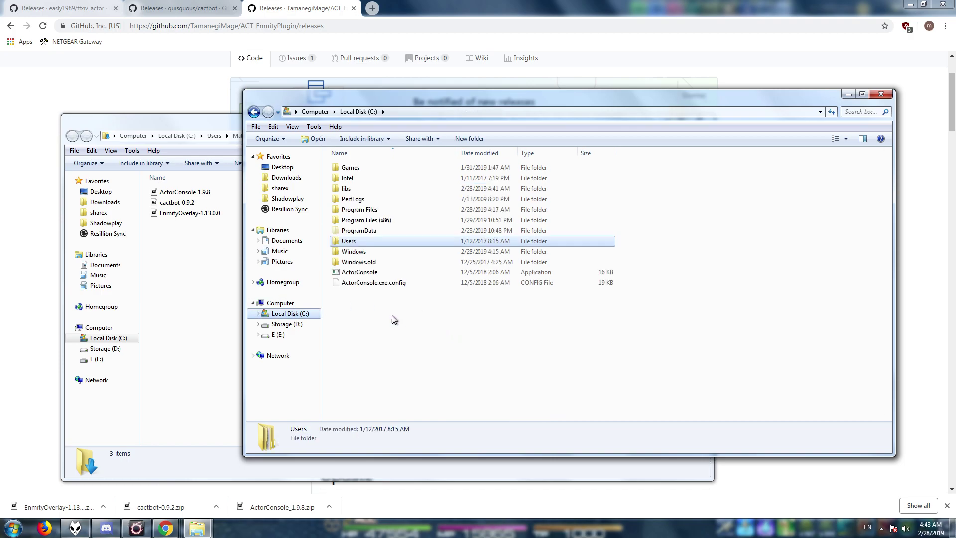
left_click_drag(382, 311, 352, 269)
right_click(351, 270)
left_click(399, 391)
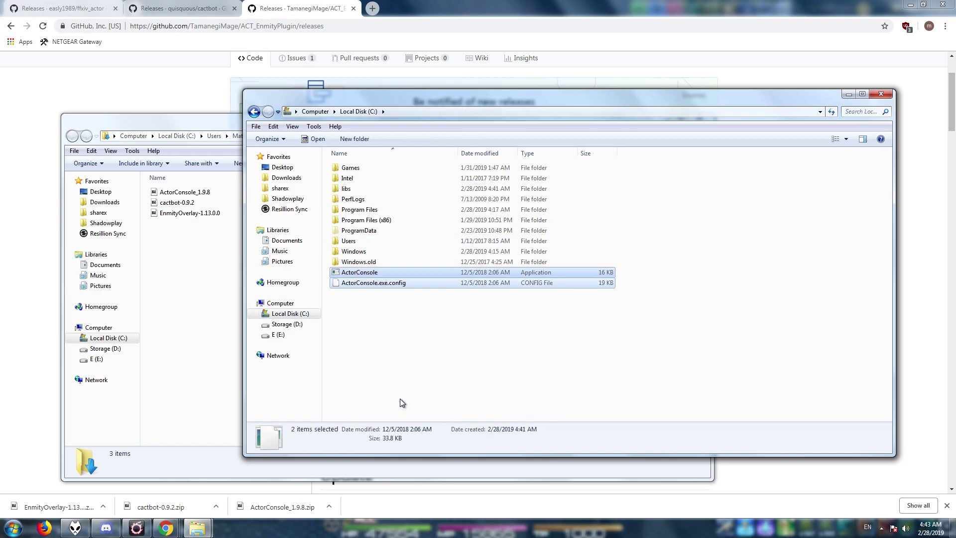
left_click(516, 275)
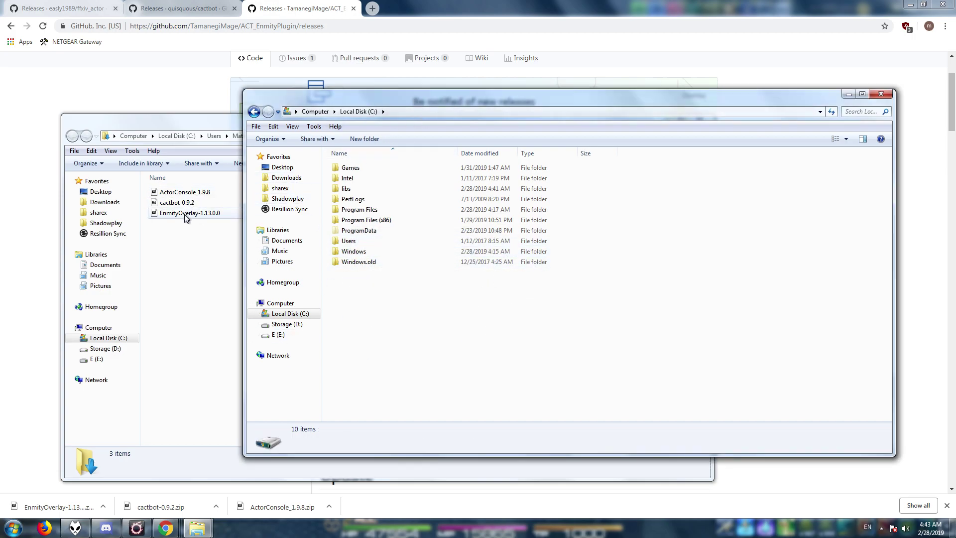
- Open the ActorConsole_1.9.8 archive from Downloads and arrange its window beside the drive C: folder window
left_click(187, 280)
double_click(192, 194)
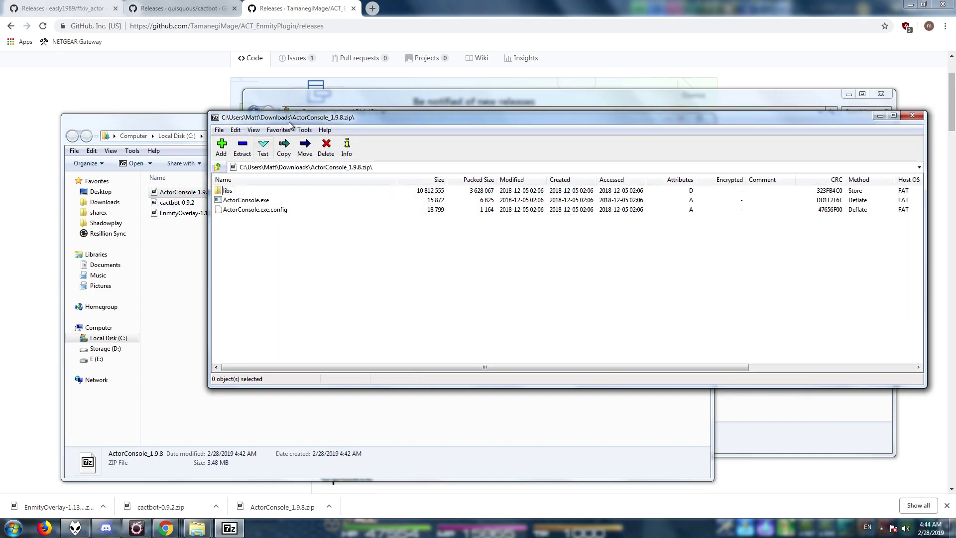
left_click_drag(311, 120, 416, 110)
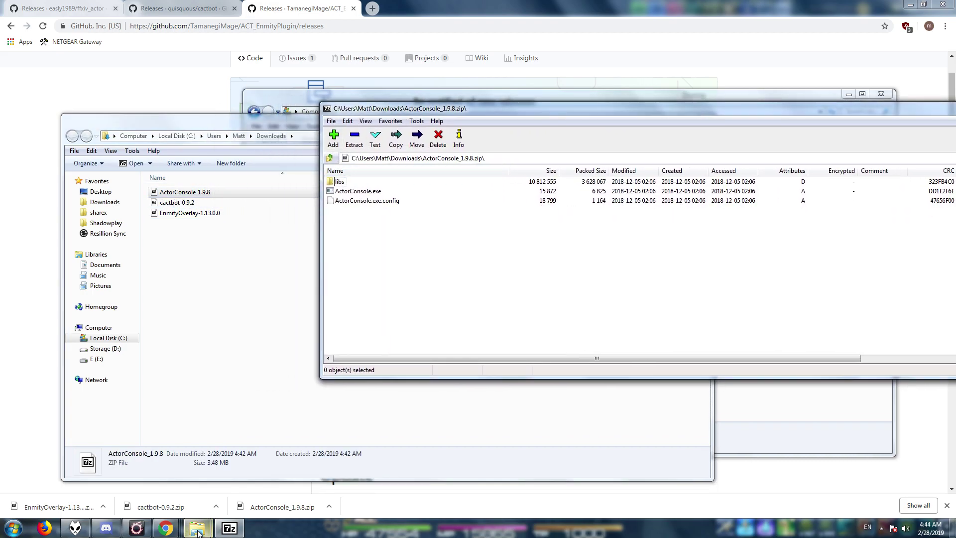
mouse_move(206, 509)
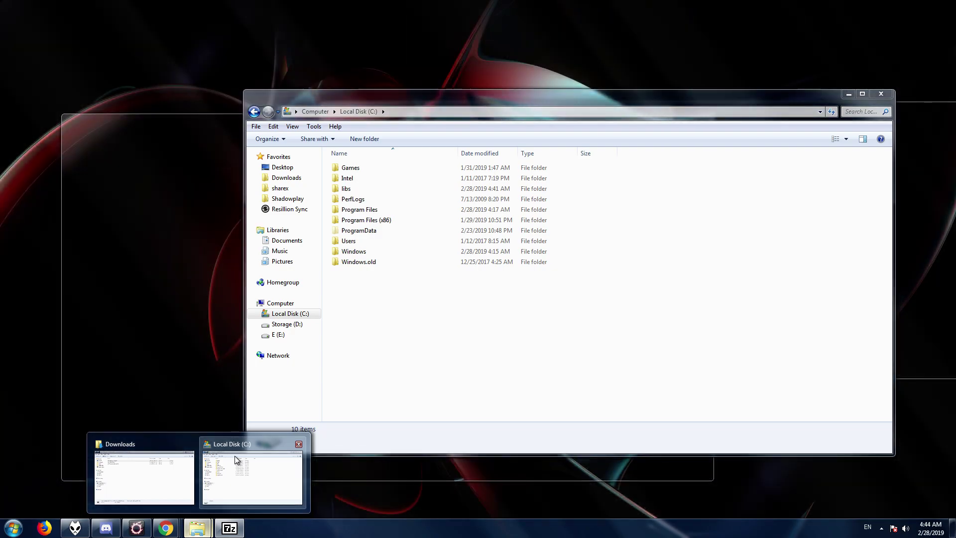
left_click(234, 456)
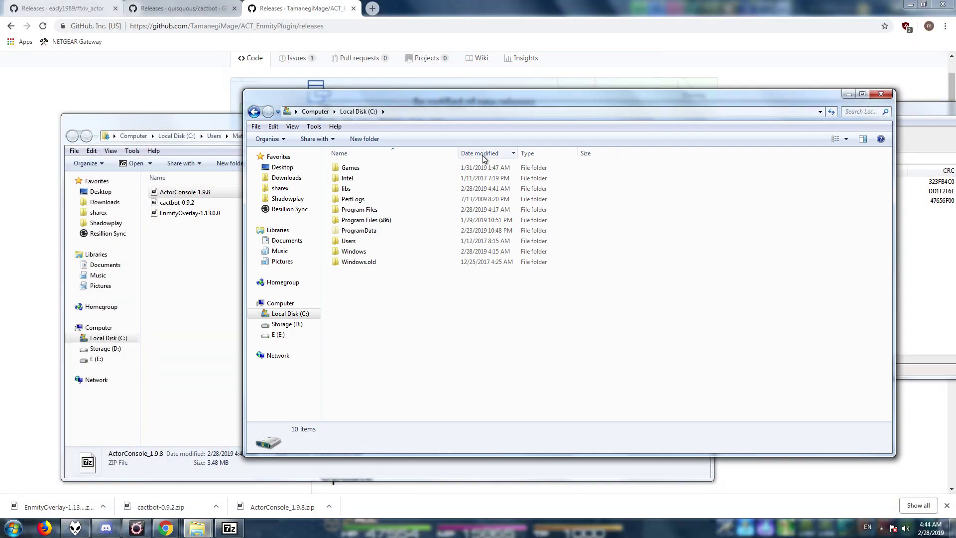
left_click(229, 528)
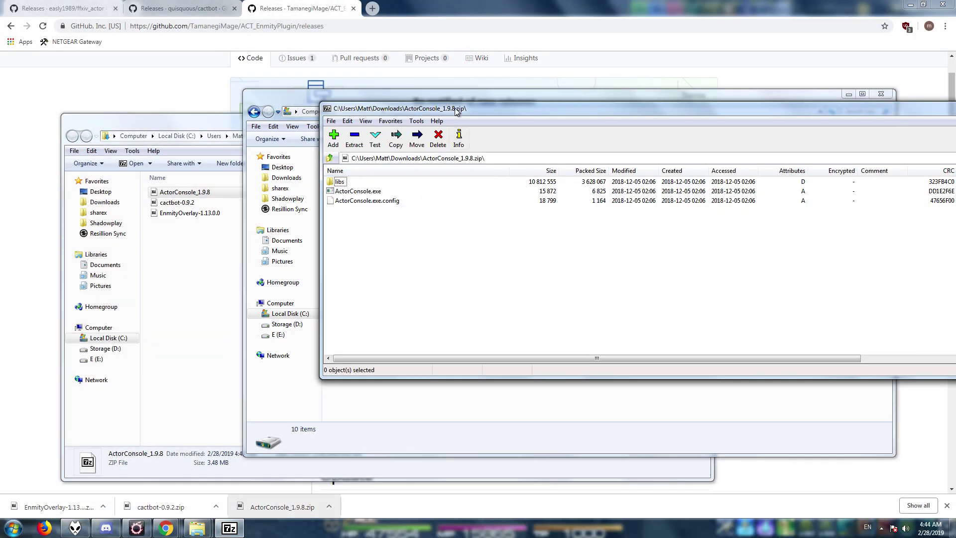
left_click_drag(458, 117, 600, 239)
- Copy all ActorConsole archive contents into the root of drive C:, merging the libs folder and replacing every conflicting file
left_click_drag(533, 363, 397, 317)
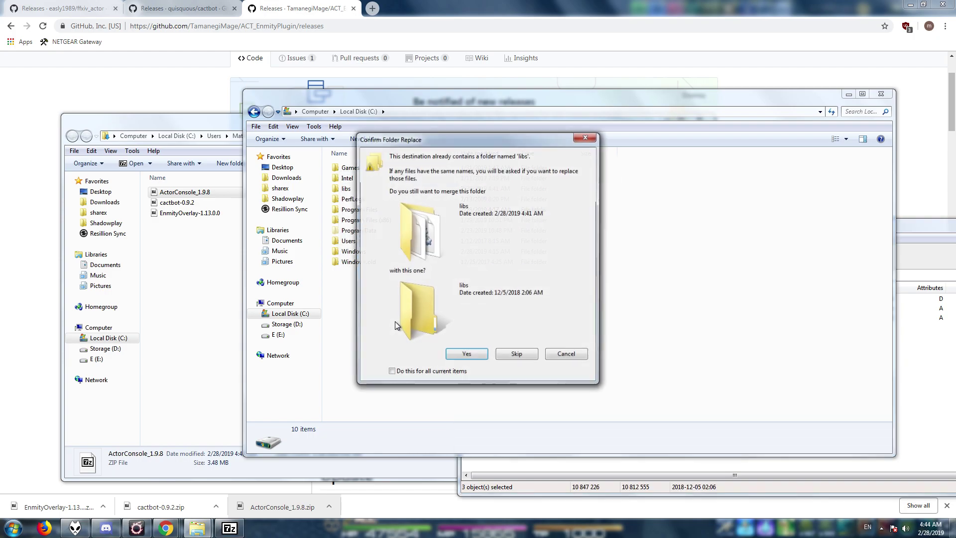
left_click(447, 371)
left_click(451, 356)
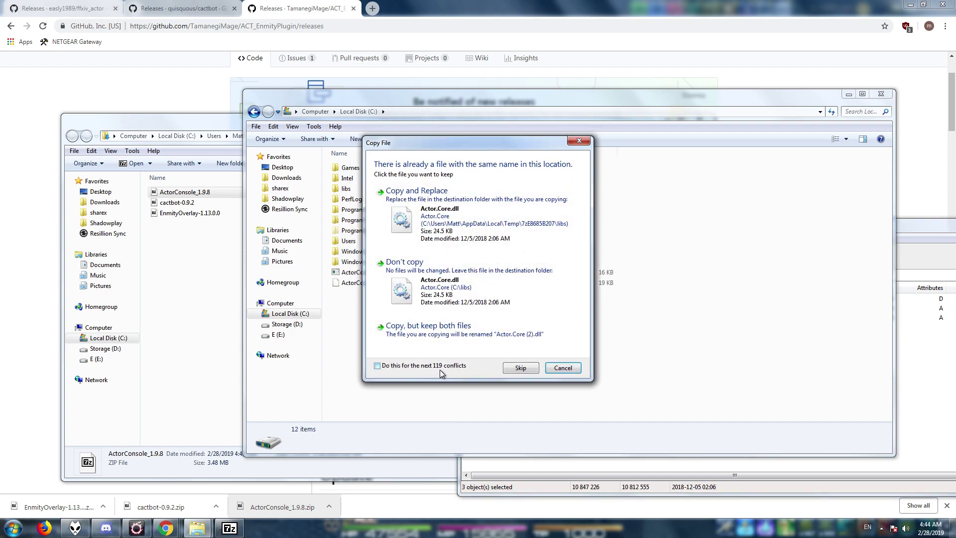
left_click(442, 371)
left_click(443, 247)
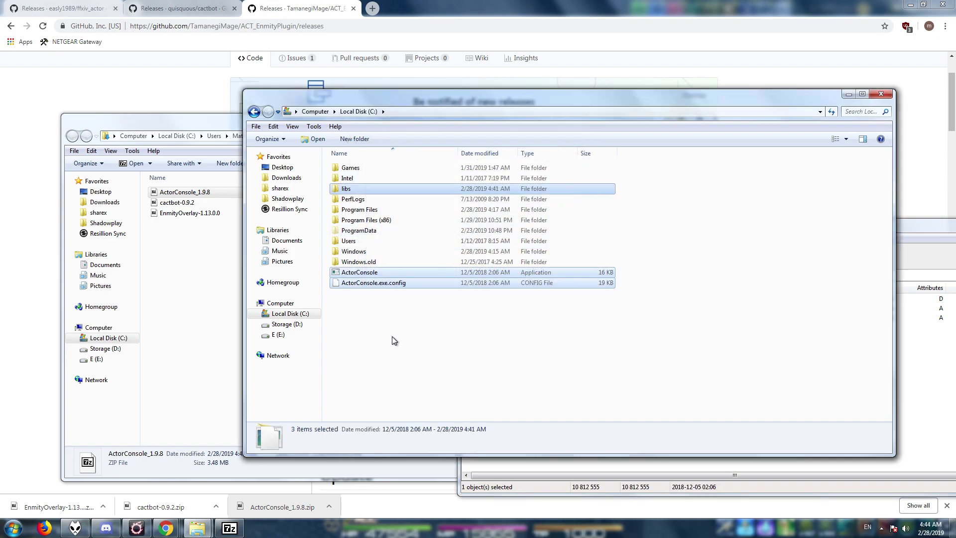
- Run ActorConsole from drive C:, keep C:\ACT as the install location and skip the prerequisites installation
double_click(381, 273)
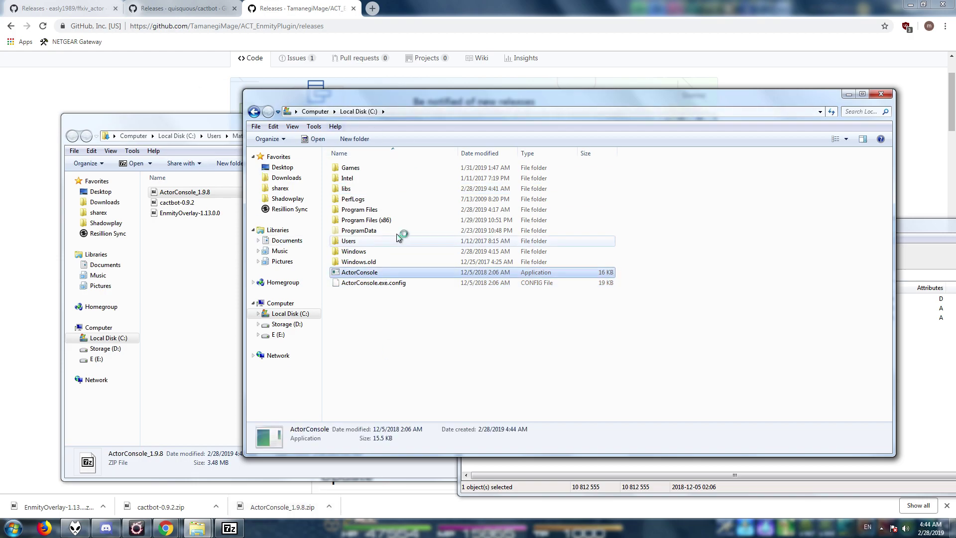
left_click_drag(174, 65, 339, 87)
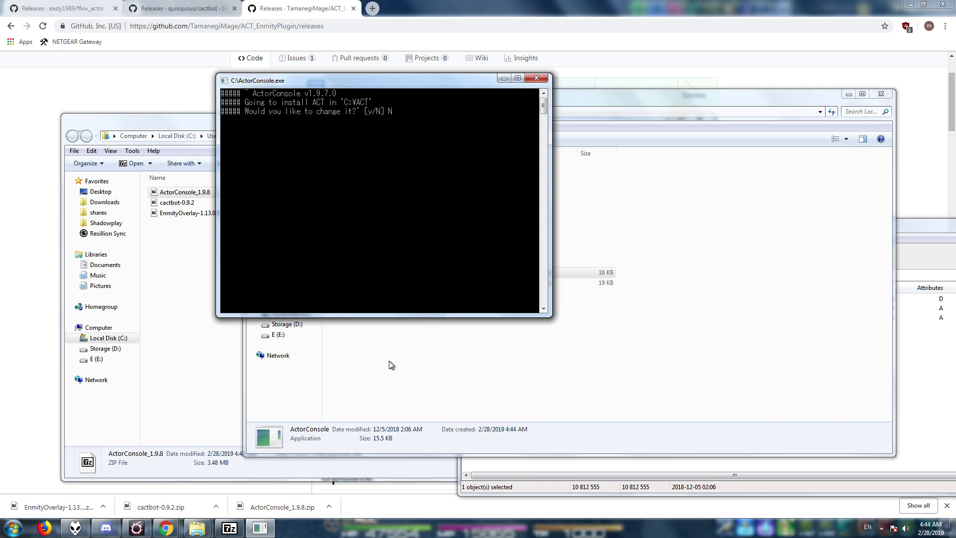
key("Return")
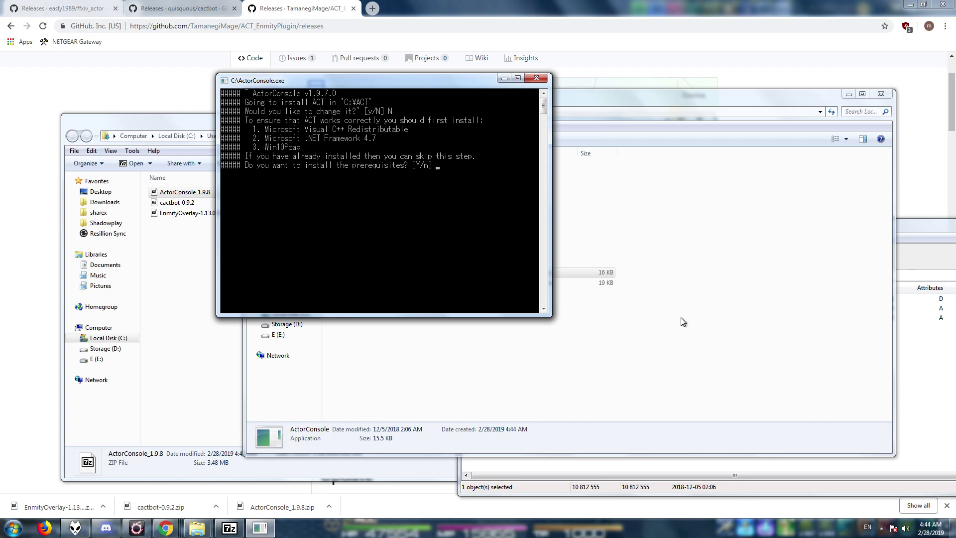
type("n")
key("Return")
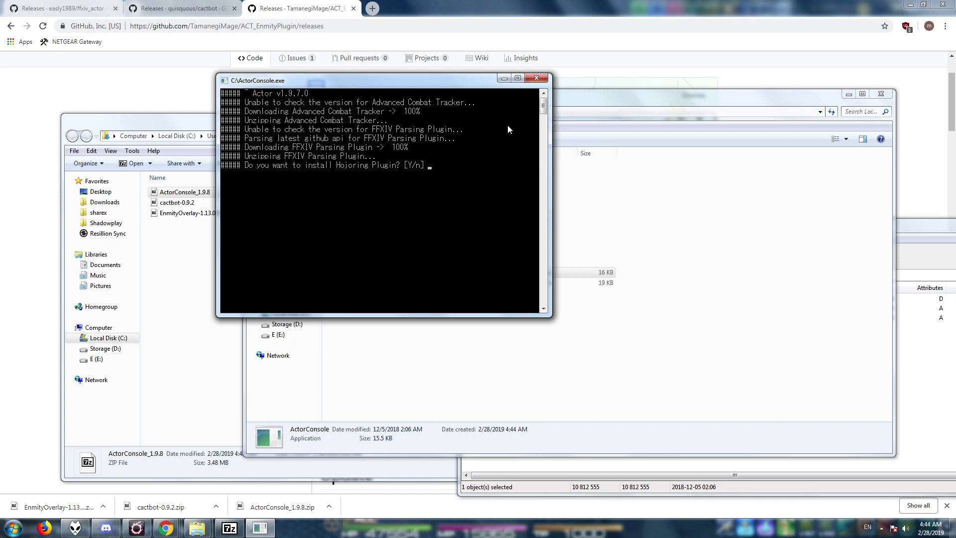
- Decline the Hojoring Plugin and accept installing the Overlay Plugin in ActorConsole
left_click_drag(471, 83, 500, 80)
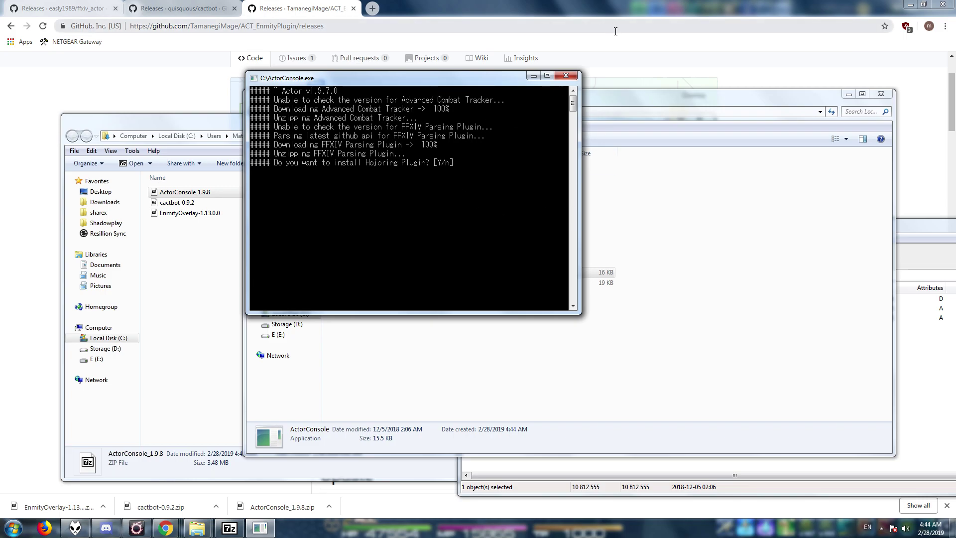
key("Return")
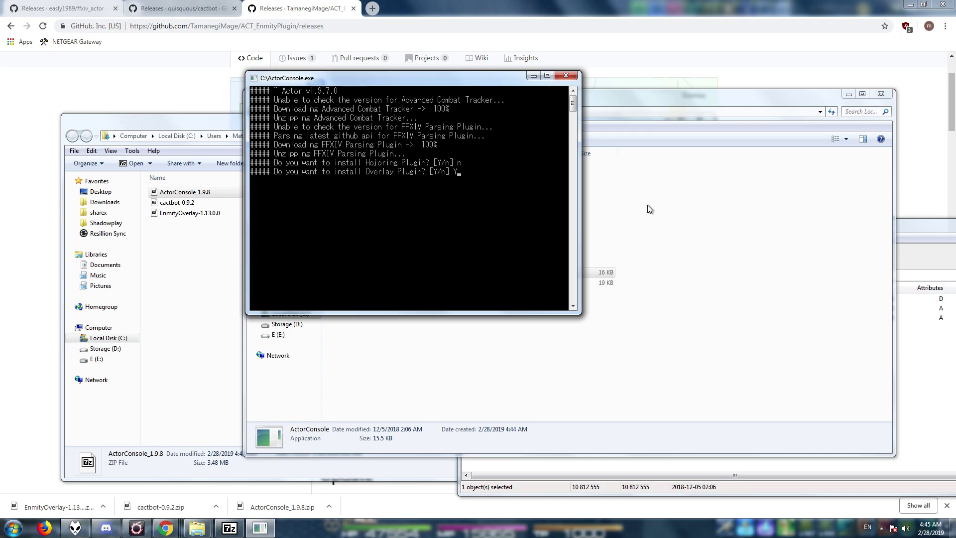
key("Return")
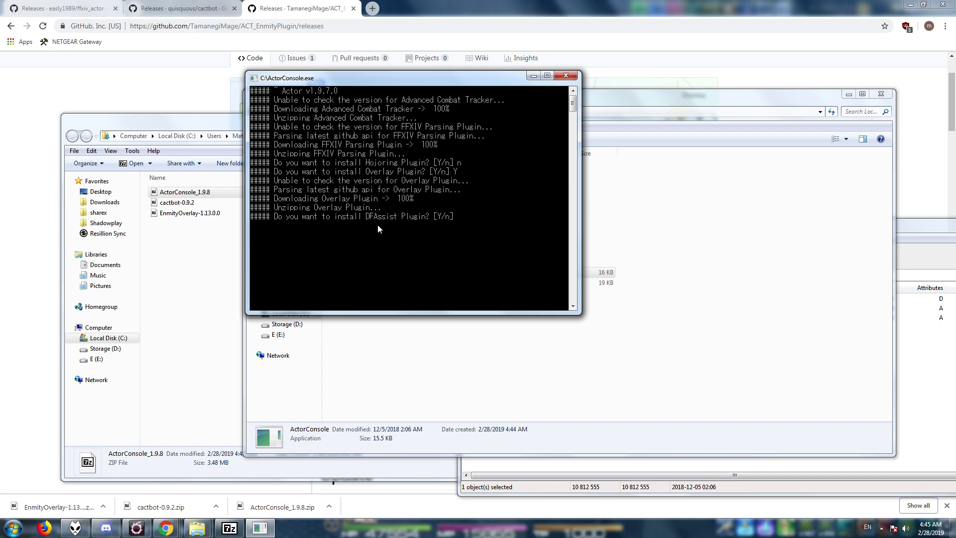
- Decline the DFAssist and Triggernometry plugins in ActorConsole
type("b")
key("BackSpace")
type("n")
key("Return")
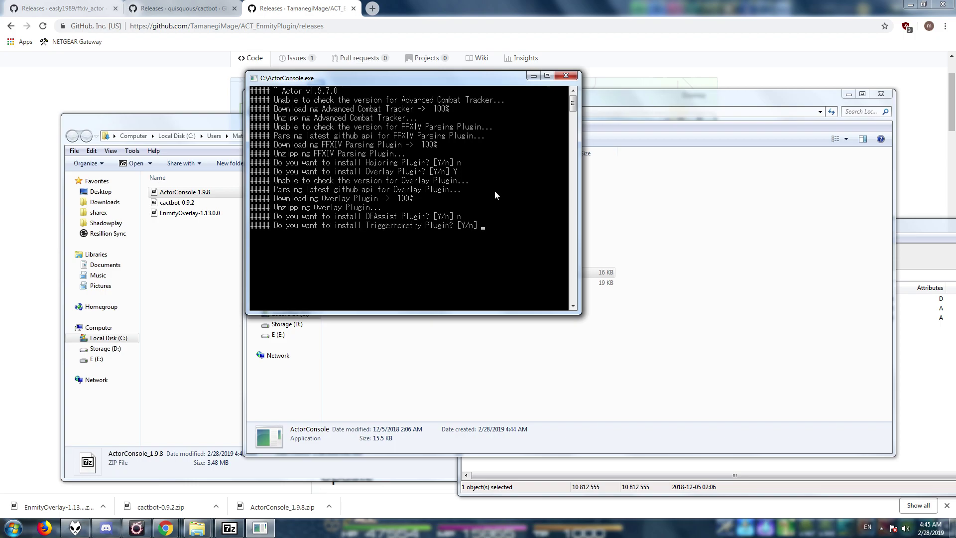
type("n")
key("Return")
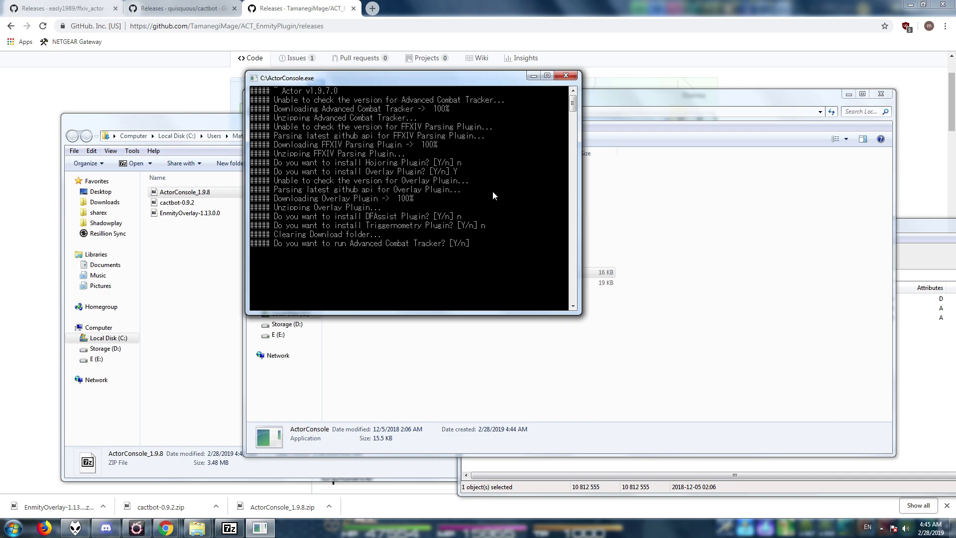
- Decline running Advanced Combat Tracker and close the ActorConsole installer
type("n")
key("Return")
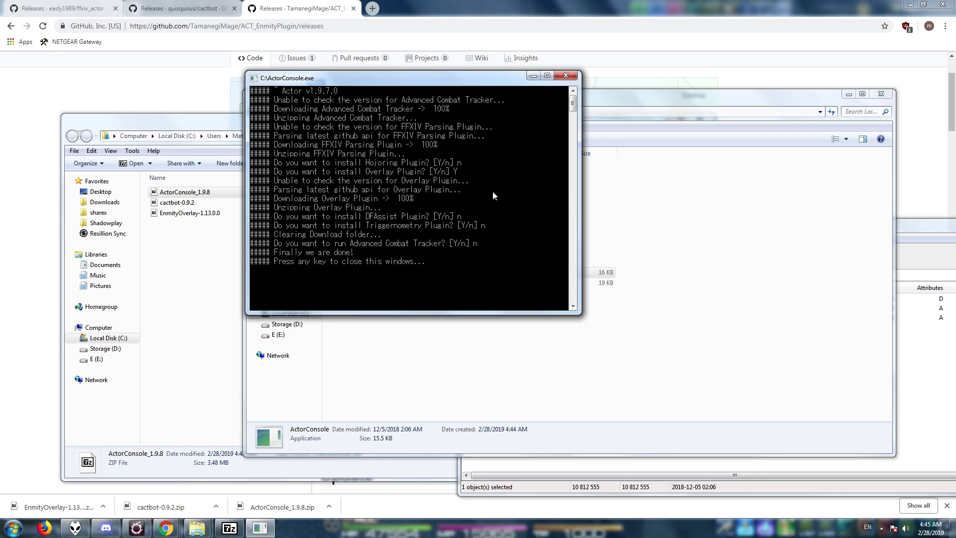
key("Return")
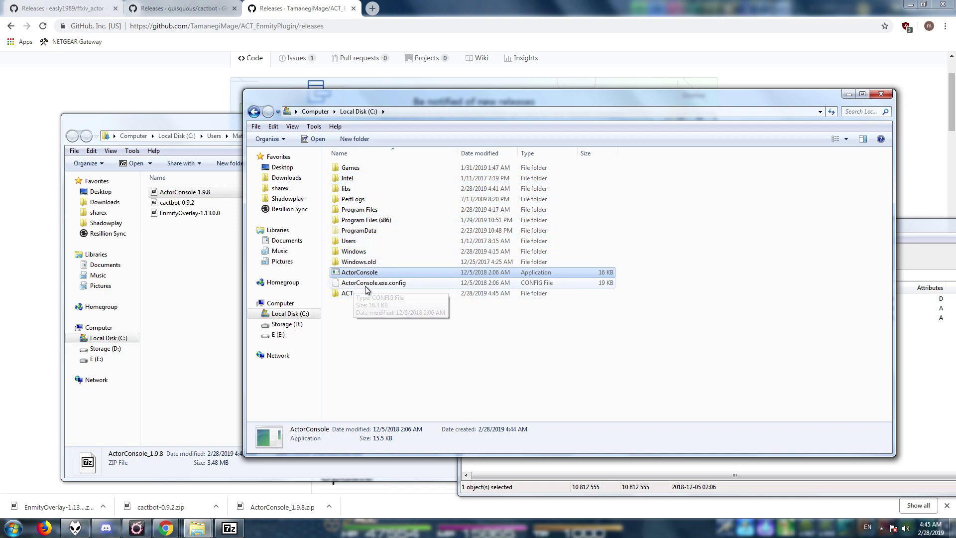
- Rename the Overlay Plugin folder in C:\ACT\plugin as OverlayPlugin
double_click(340, 294)
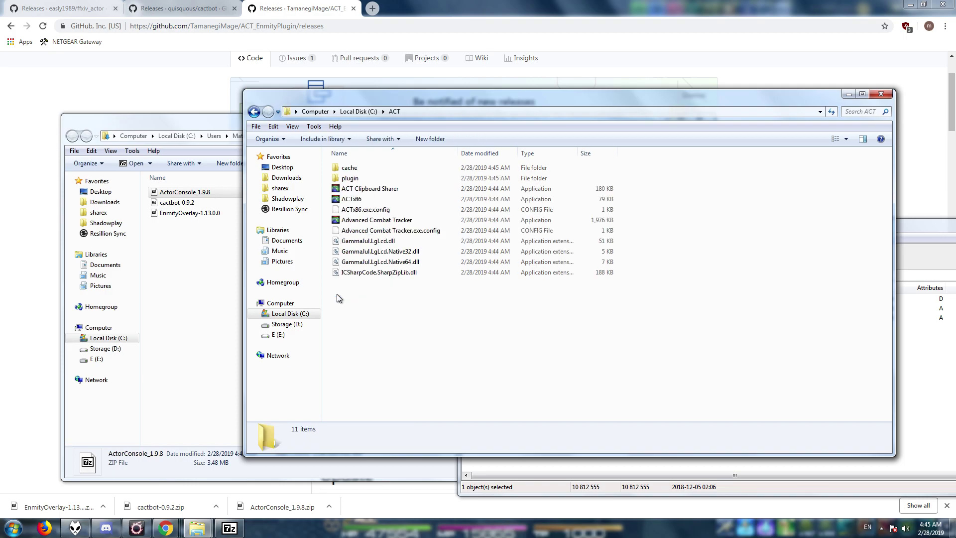
double_click(364, 180)
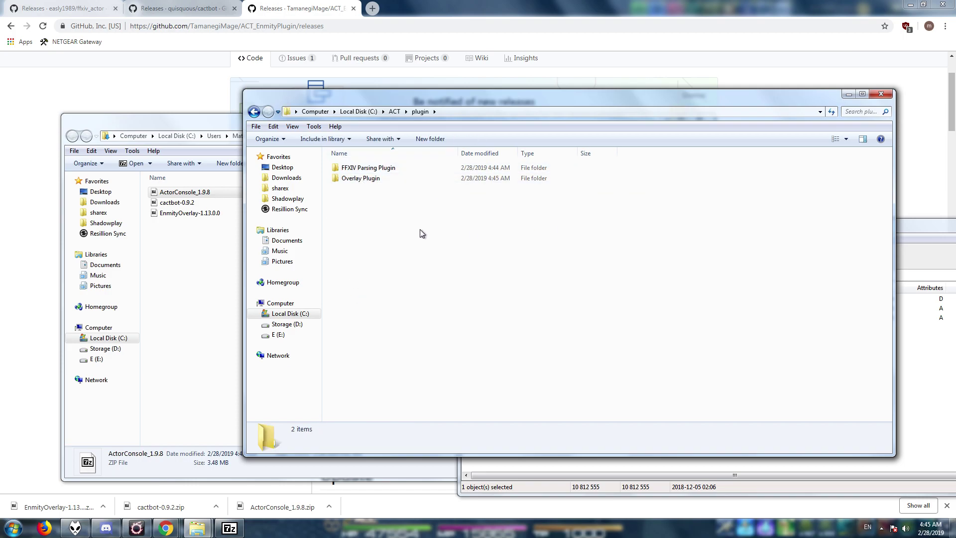
right_click(370, 181)
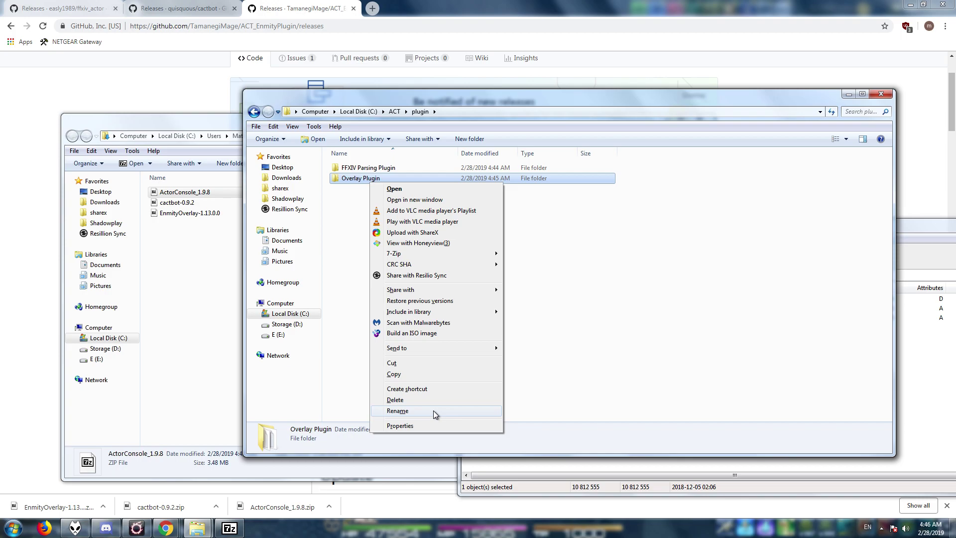
left_click(435, 414)
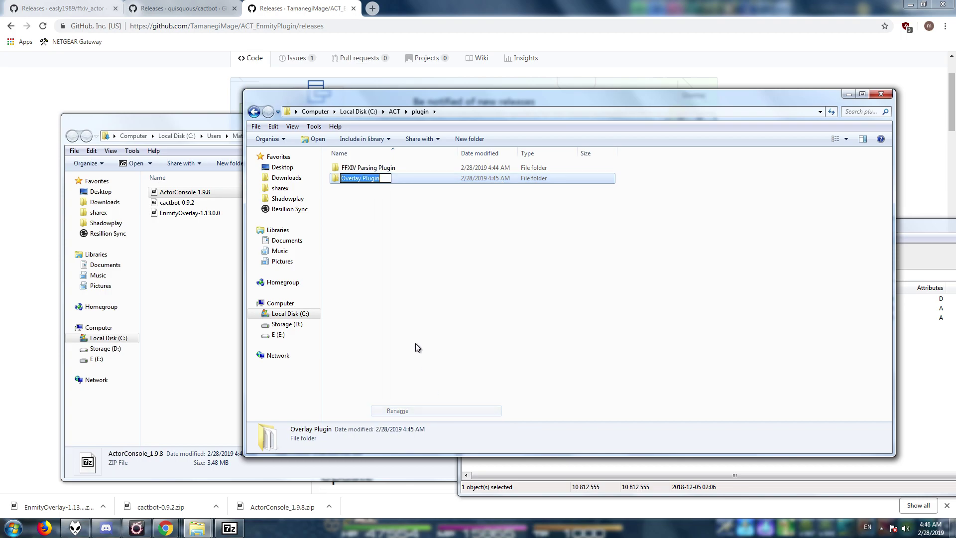
left_click(364, 180)
left_click(466, 229)
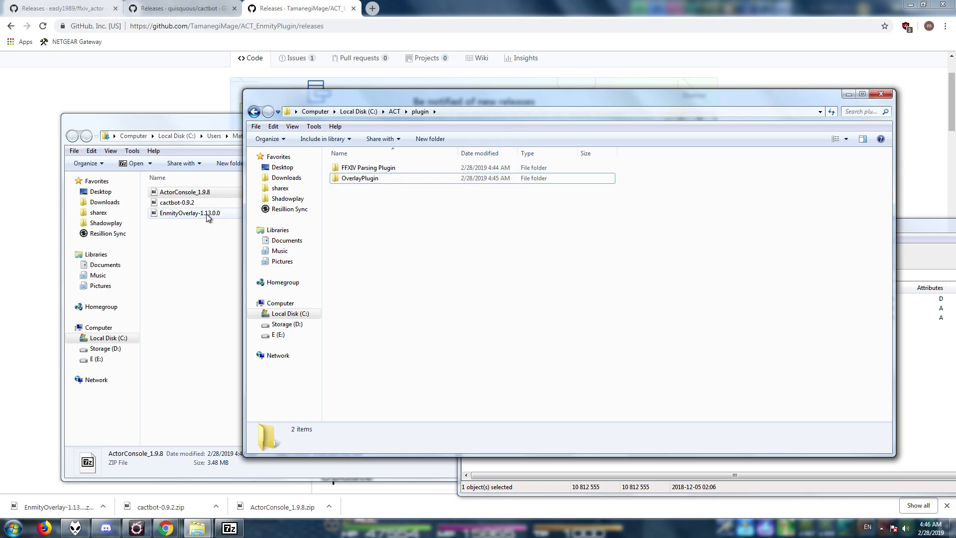
- Open the inner folder of the EnmityOverlay-1.13.0.0 archive and the C:\ACT\plugin\OverlayPlugin folder, with their windows side by side
double_click(182, 214)
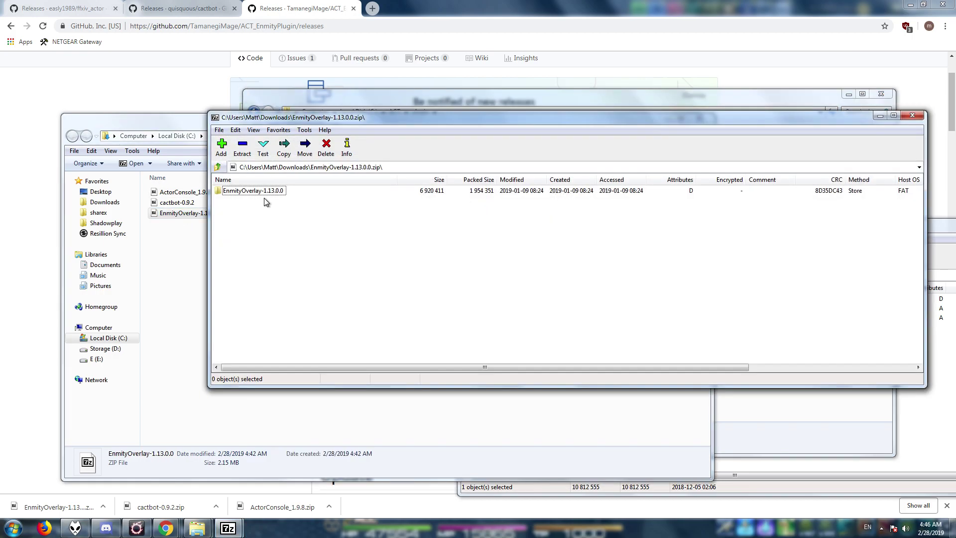
double_click(266, 195)
left_click_drag(394, 114, 447, 242)
left_click_drag(706, 97, 522, 55)
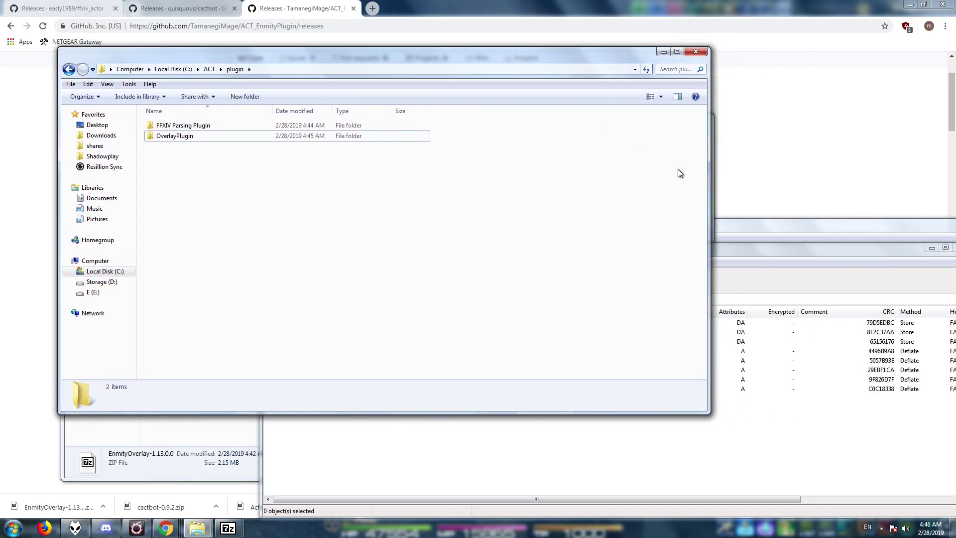
left_click_drag(754, 253, 753, 222)
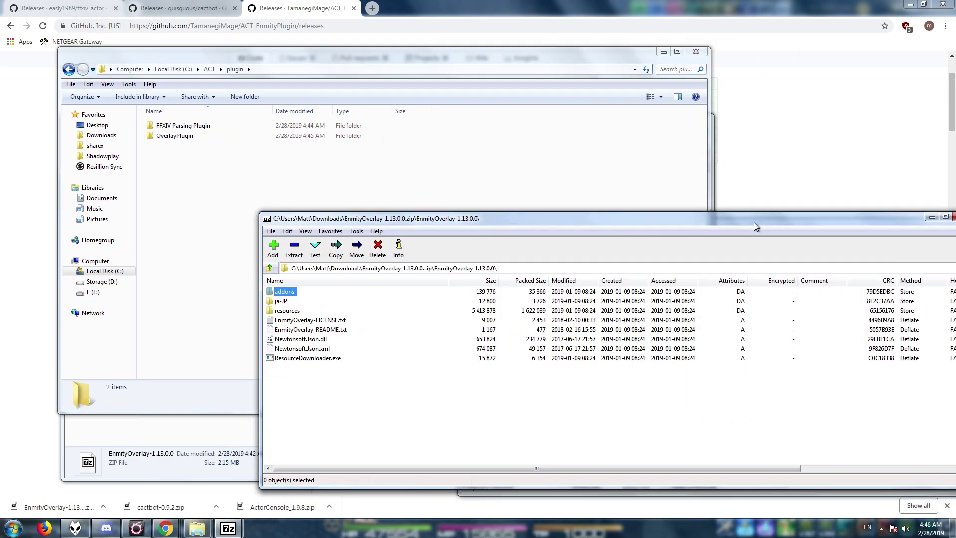
double_click(167, 143)
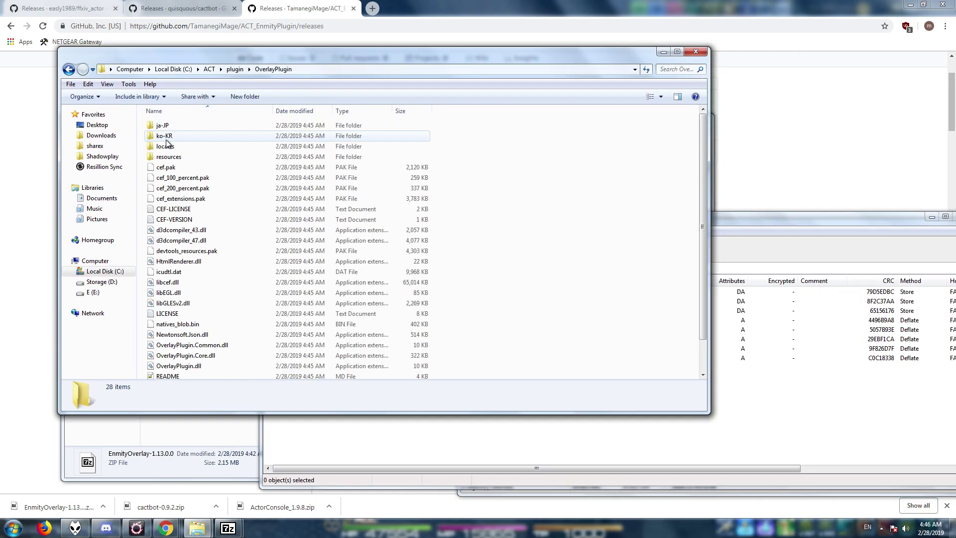
- Copy all EnmityOverlay files into the OverlayPlugin folder, merging folders and replacing all conflicting files, and close the archive
left_click(731, 414)
left_click_drag(355, 364, 605, 195)
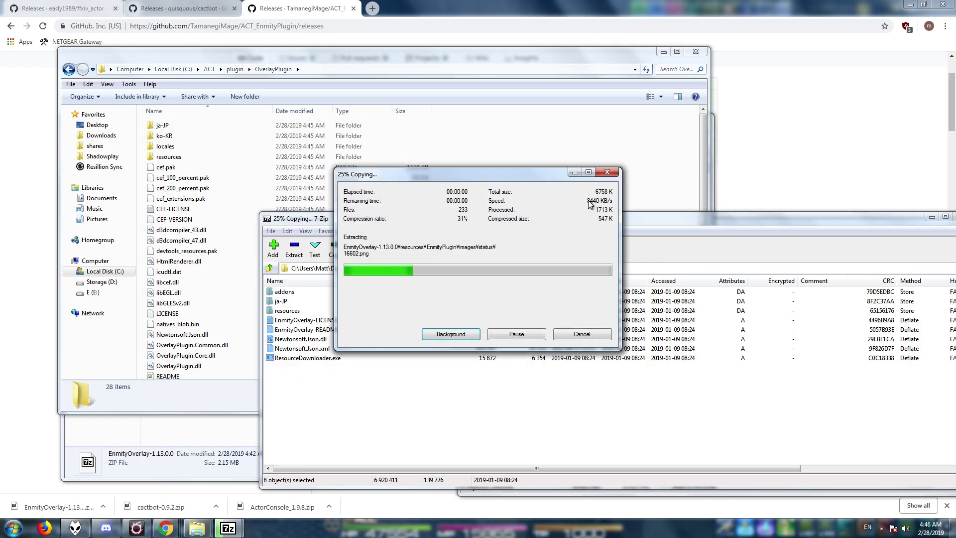
left_click(466, 355)
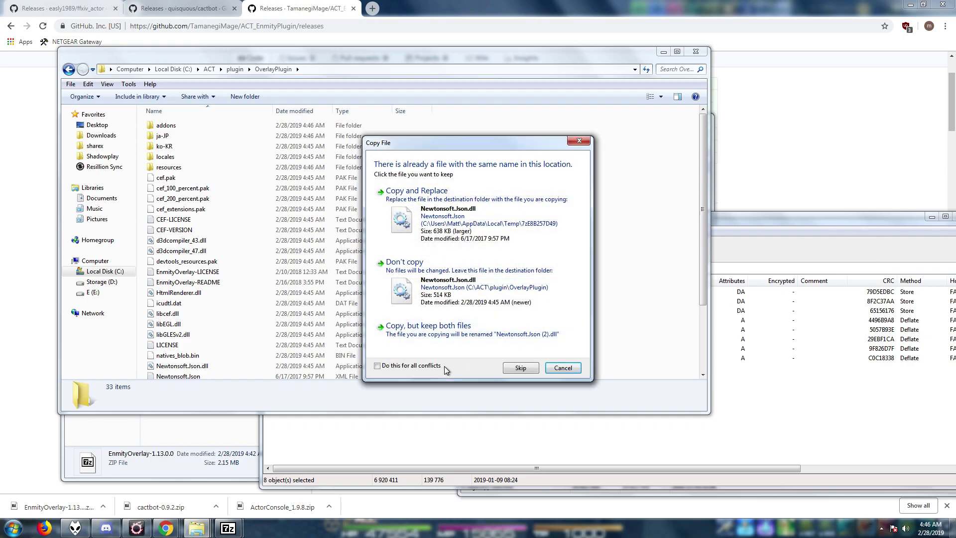
left_click(406, 365)
left_click(438, 219)
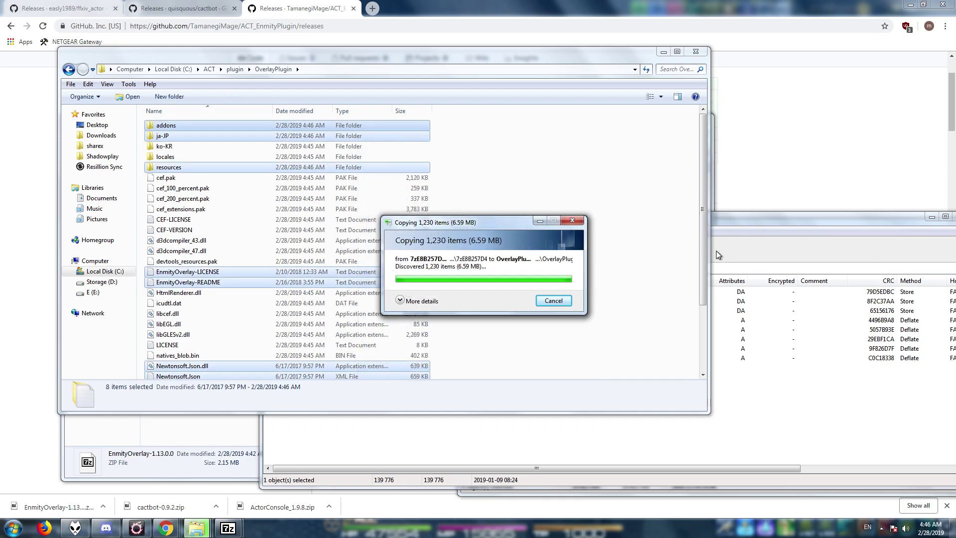
left_click_drag(798, 219, 697, 219)
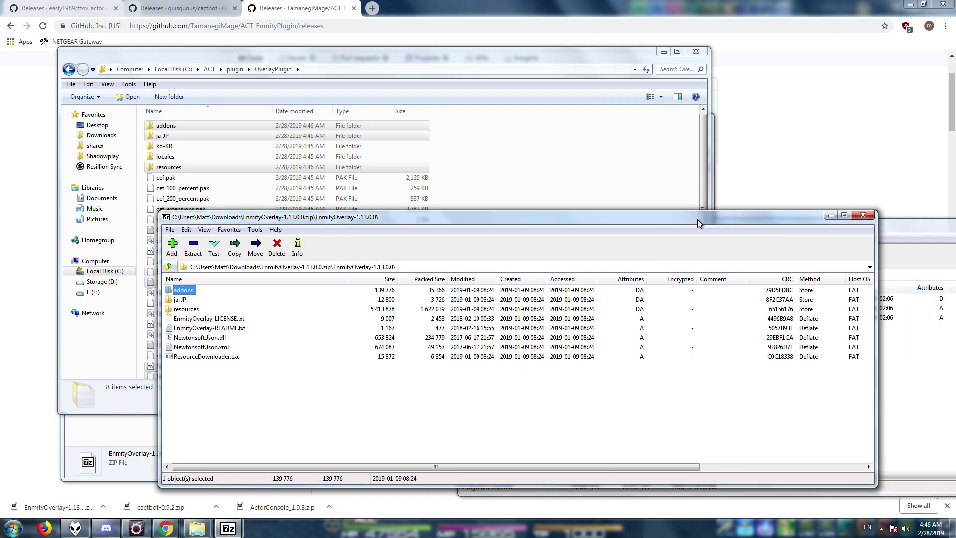
left_click(864, 216)
- Return the Explorer window to C:\ACT\plugin and open the cactbot-0.9.2 folder inside its downloaded archive
left_click_drag(359, 55, 635, 91)
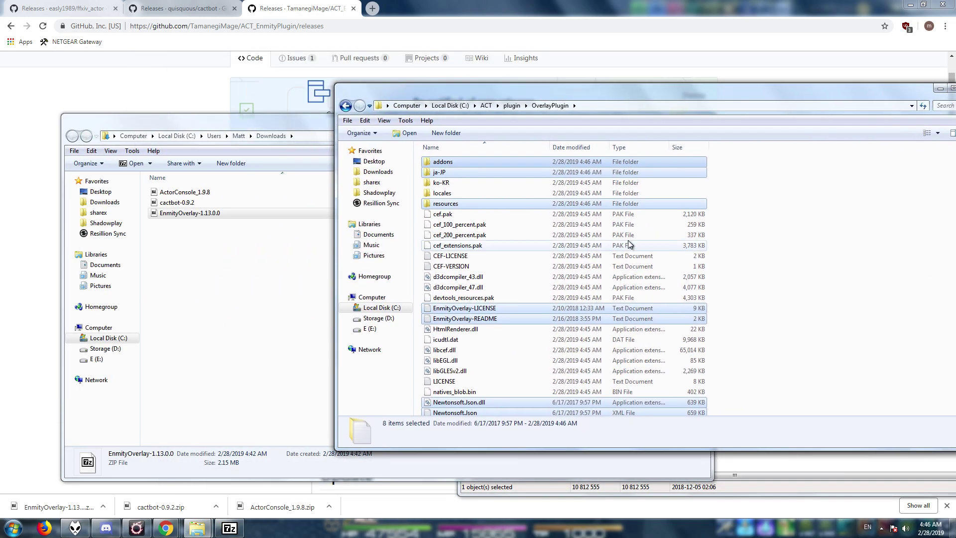
key("BackSpace")
left_click(198, 242)
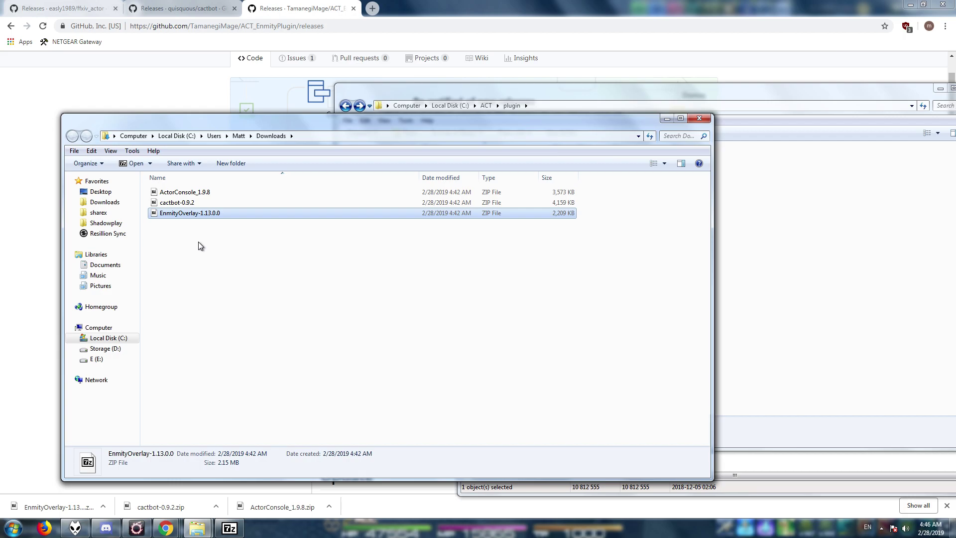
double_click(178, 203)
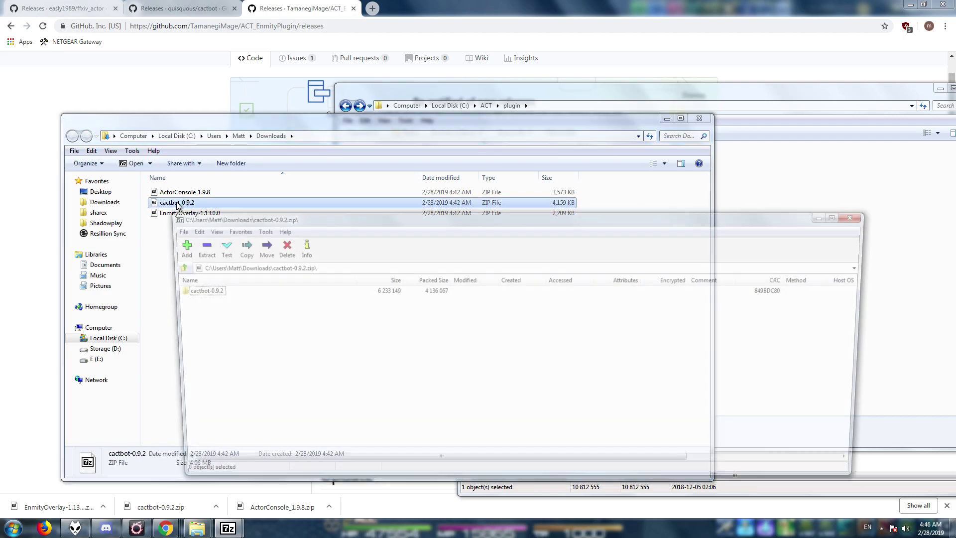
double_click(190, 292)
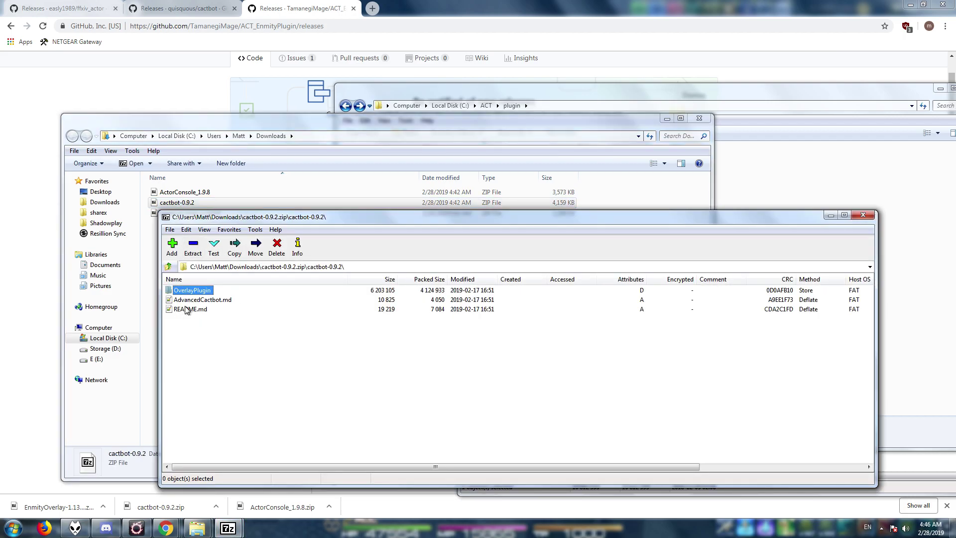
- Copy all contents of the cactbot-0.9.2 archive folder into C:\ACT\plugin, merging the existing OverlayPlugin folder
left_click_drag(779, 88, 803, 64)
left_click_drag(252, 338, 494, 192)
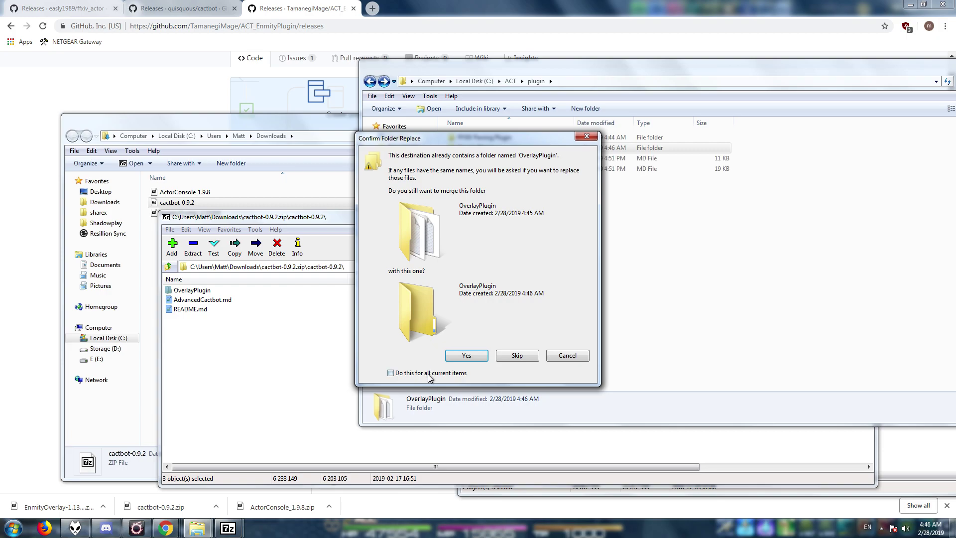
left_click(458, 357)
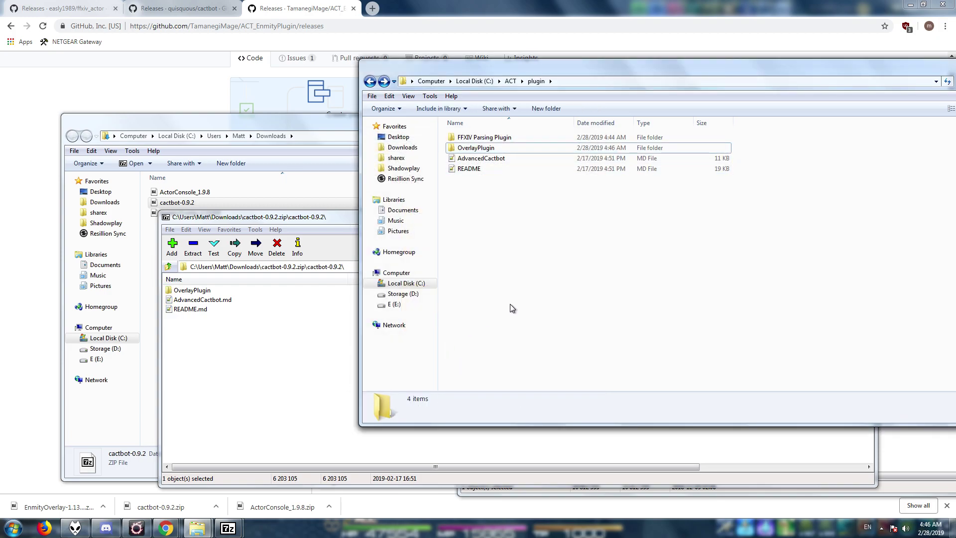
- Launch Advanced Combat Tracker from C:\ACT and show its plugin listing with the window moved toward the middle of the desktop
key("BackSpace")
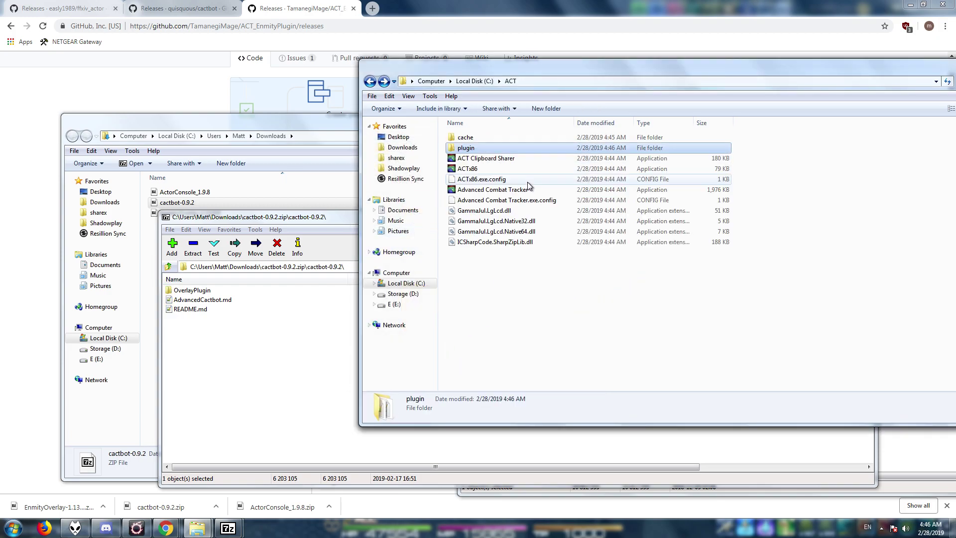
double_click(500, 189)
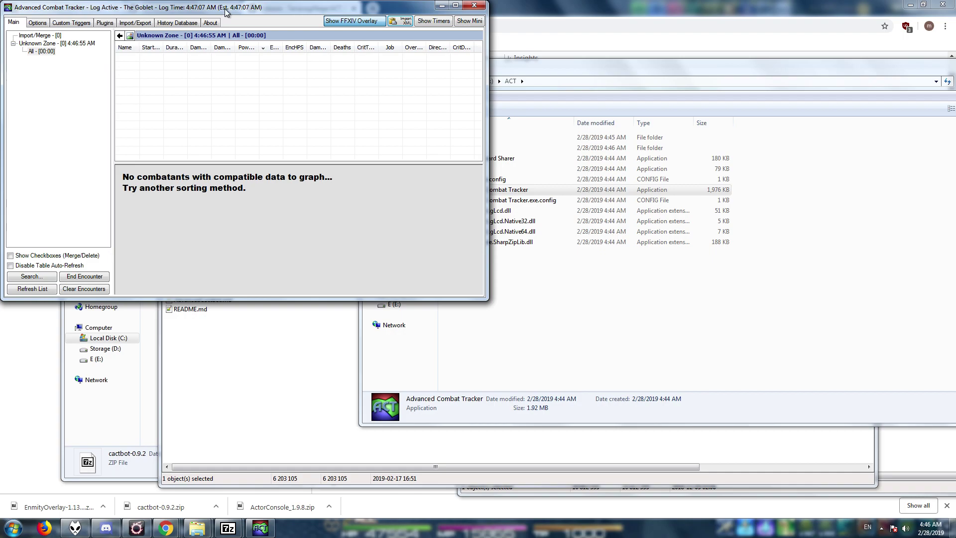
left_click_drag(225, 11, 395, 84)
left_click(275, 96)
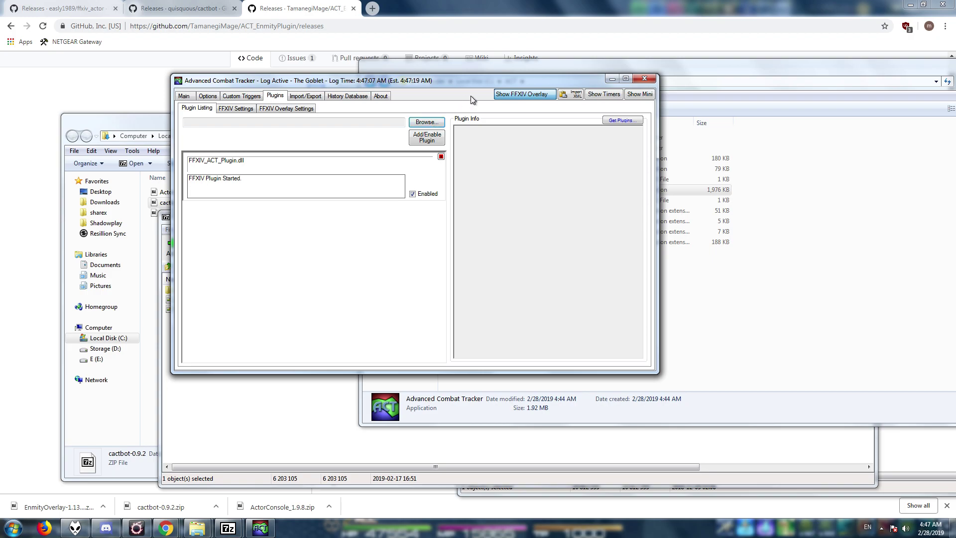
left_click(857, 246)
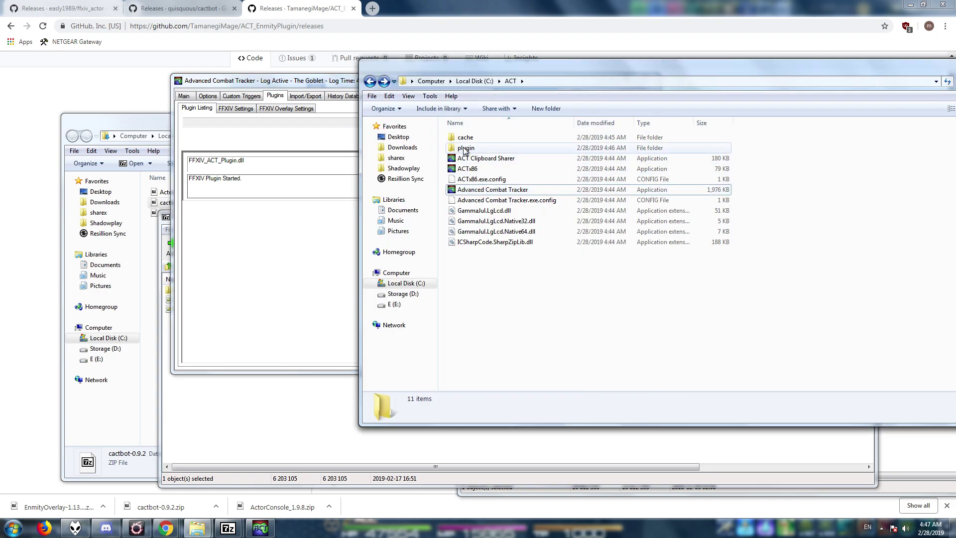
left_click(271, 148)
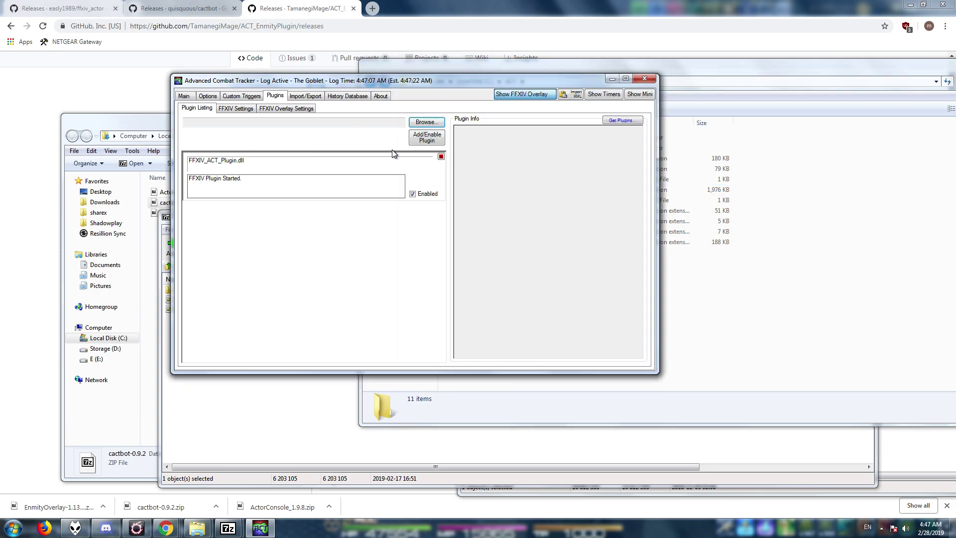
- Add and enable OverlayPlugin.dll from C:\ACT\plugin\OverlayPlugin as a plugin
left_click(428, 124)
double_click(288, 167)
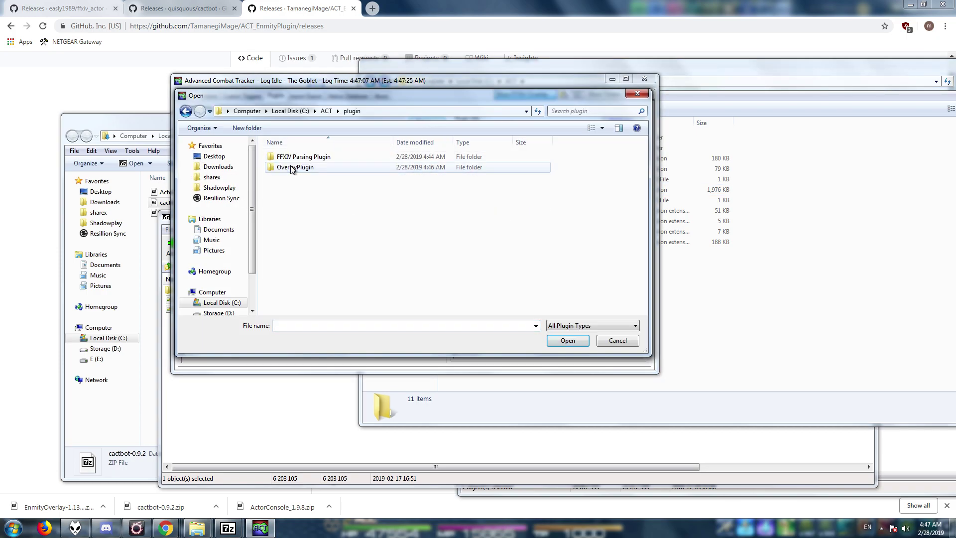
double_click(303, 168)
left_click_drag(642, 198, 634, 241)
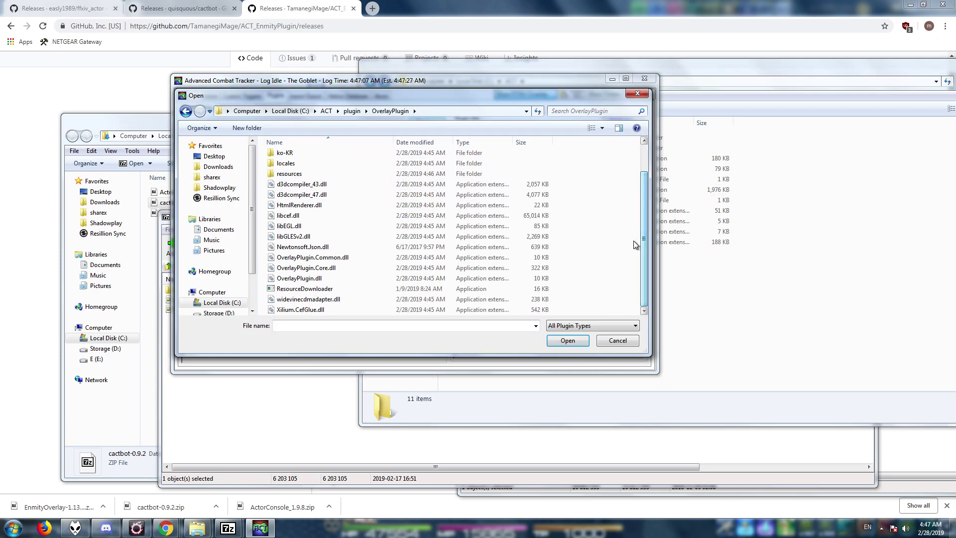
double_click(301, 279)
left_click(428, 142)
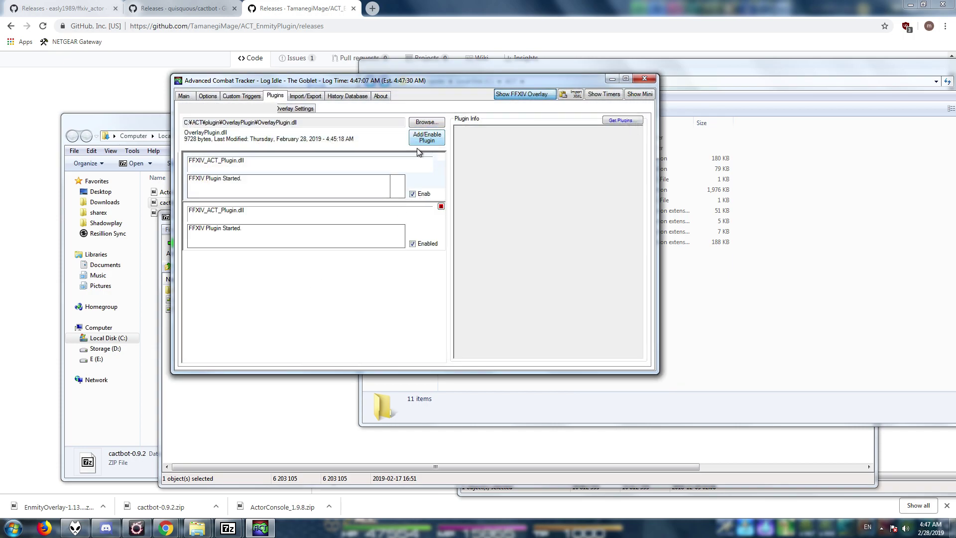
- Show the OverlayPlugin.dll settings and move the kagerou Mini Parse overlay to the desktop's lower-right corner
left_click(336, 109)
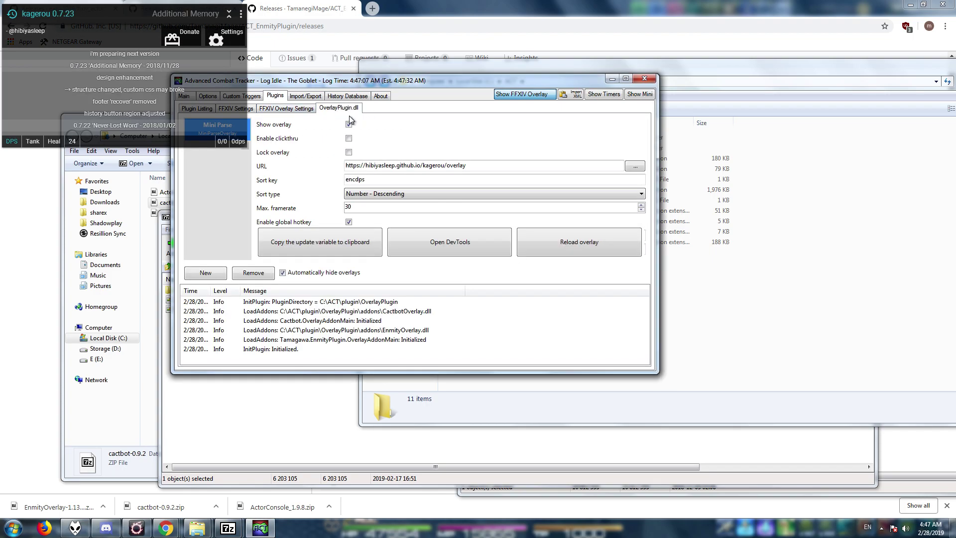
left_click_drag(127, 34, 784, 364)
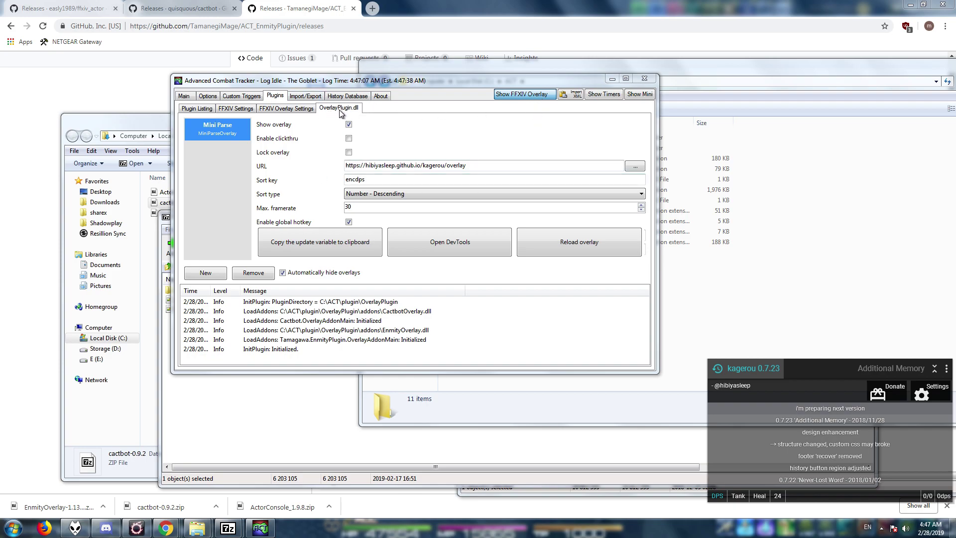
- Create a new overlay of type Enmity named Enmity
left_click(213, 269)
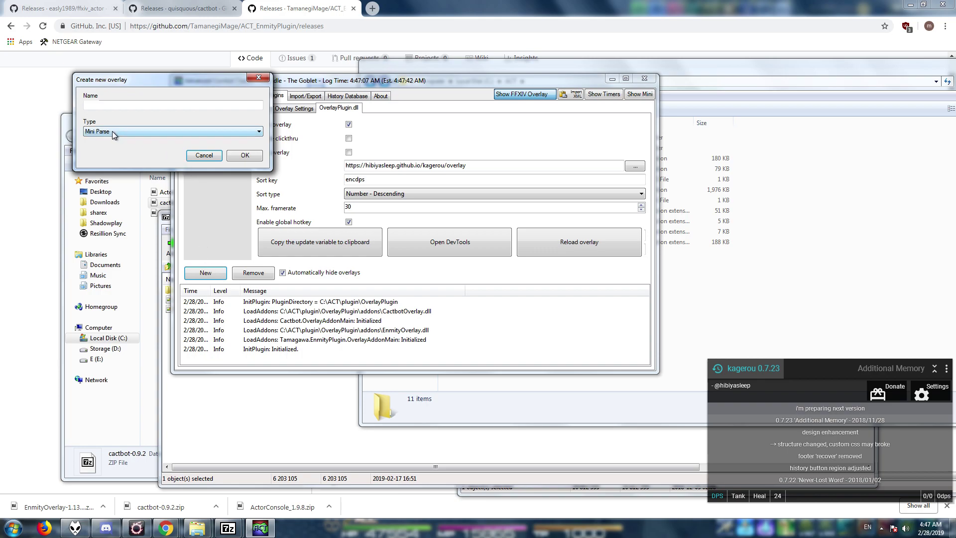
left_click(112, 130)
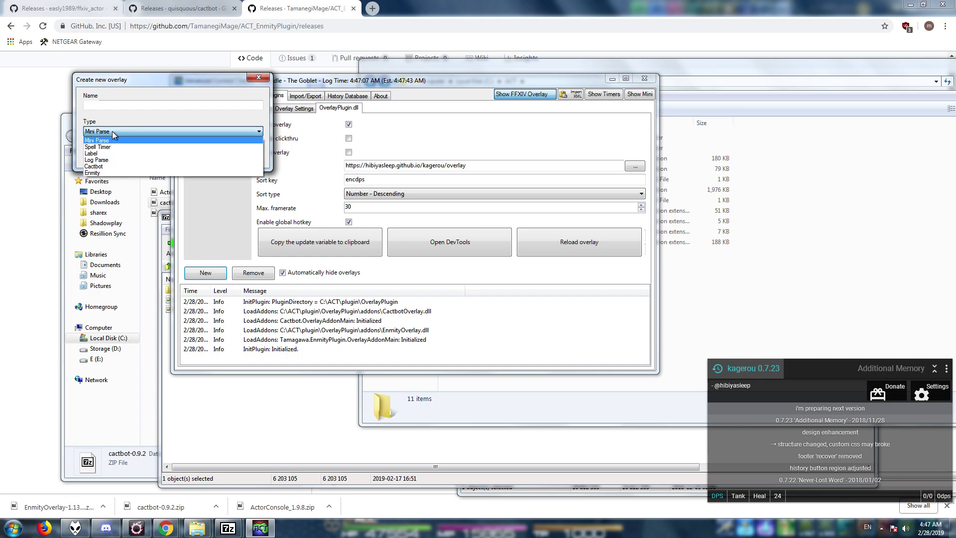
left_click(104, 172)
left_click(119, 102)
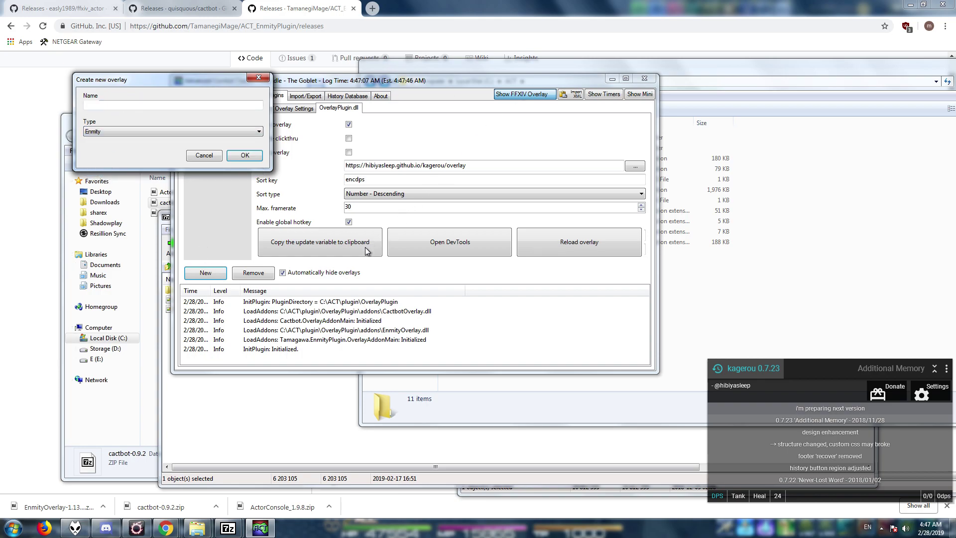
type("Enmity")
key("Return")
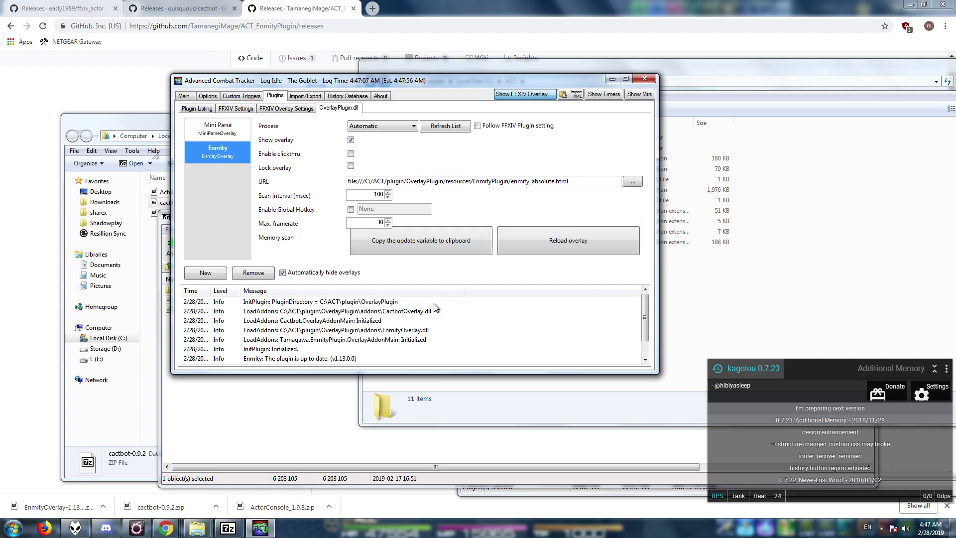
- Set the Enmity overlay's URL to the enmity_absolute_show_only_monsters file in OverlayPlugin\resources\EnmityPlugin
left_click(632, 181)
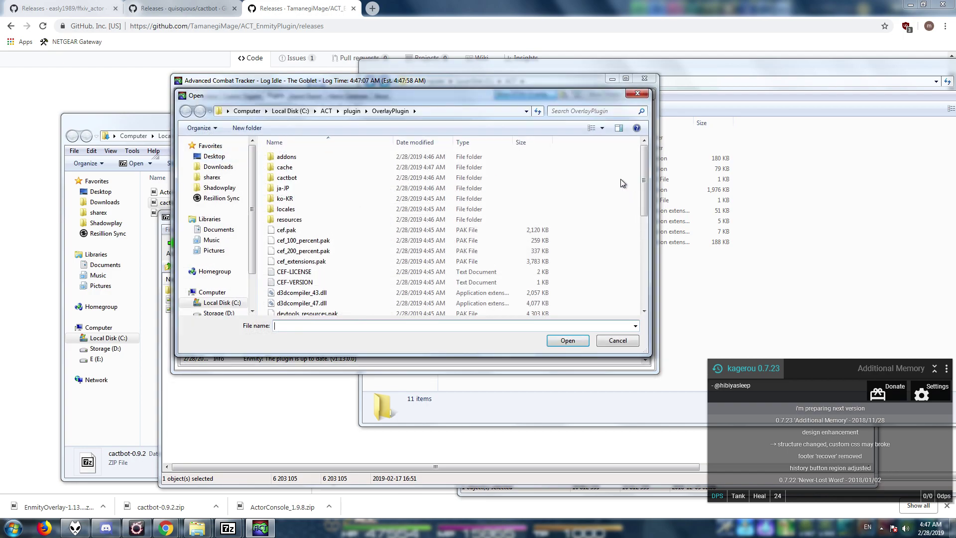
double_click(295, 218)
double_click(299, 156)
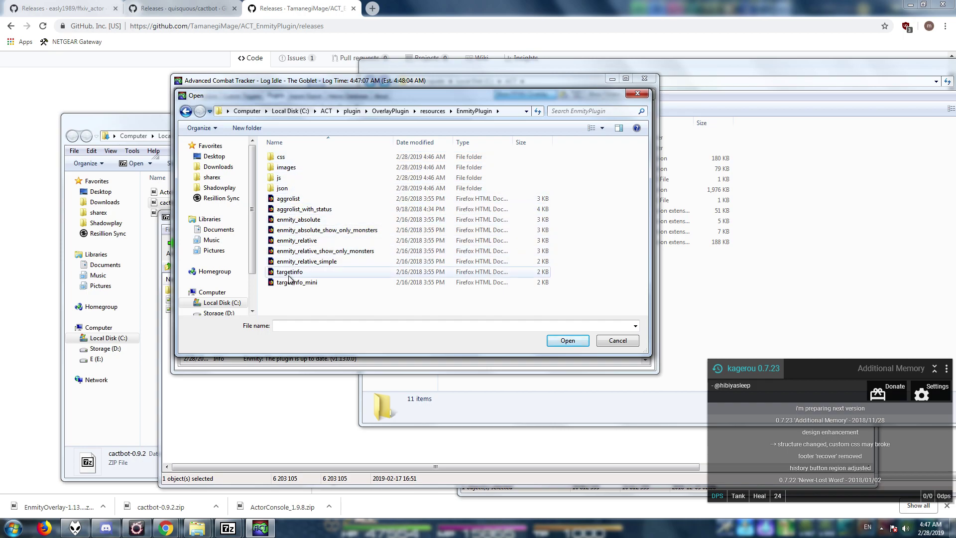
double_click(336, 230)
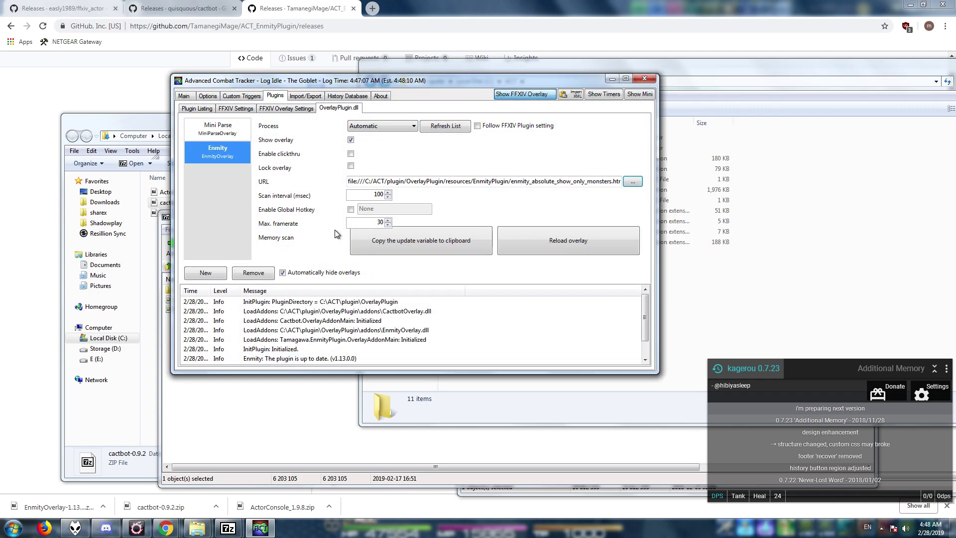
- Create a new overlay of type Cactbot named Raidboss
left_click(212, 275)
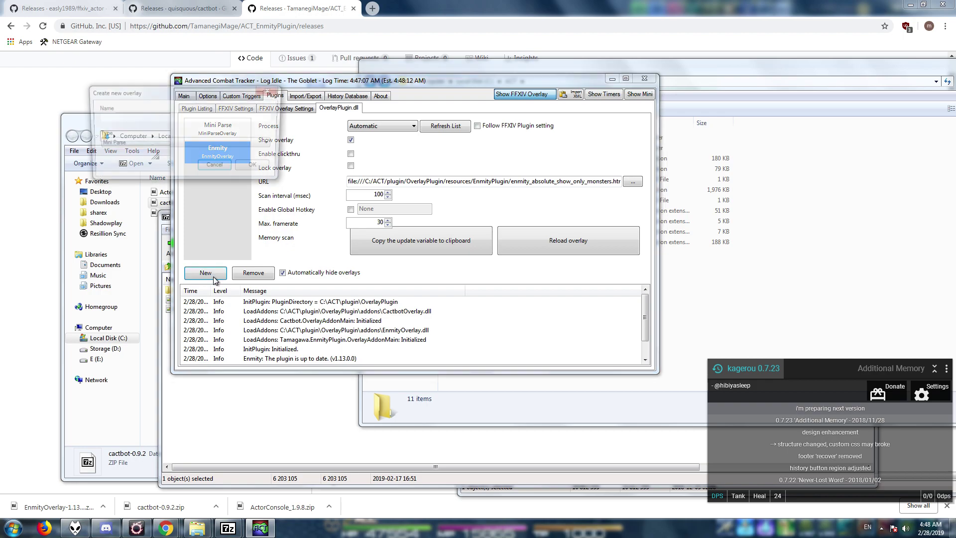
left_click(181, 143)
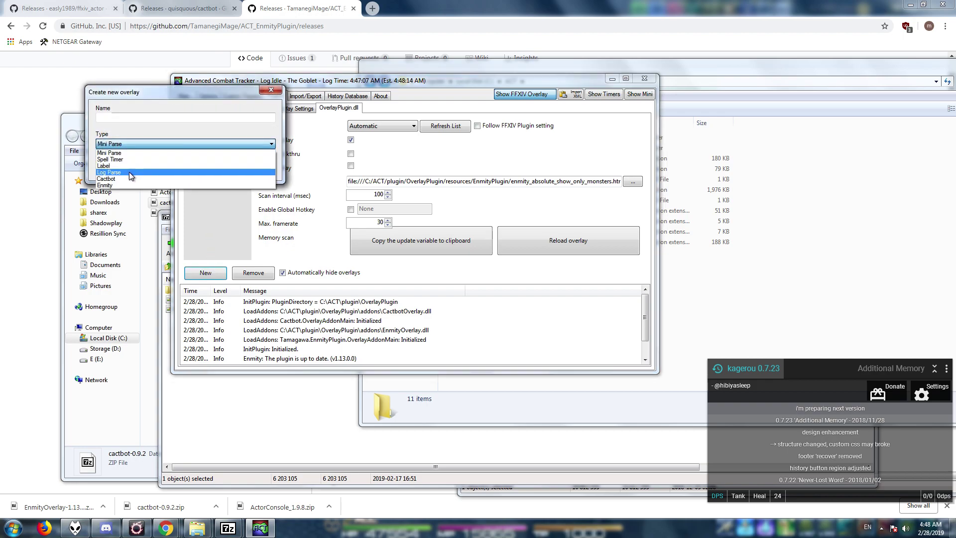
left_click(119, 181)
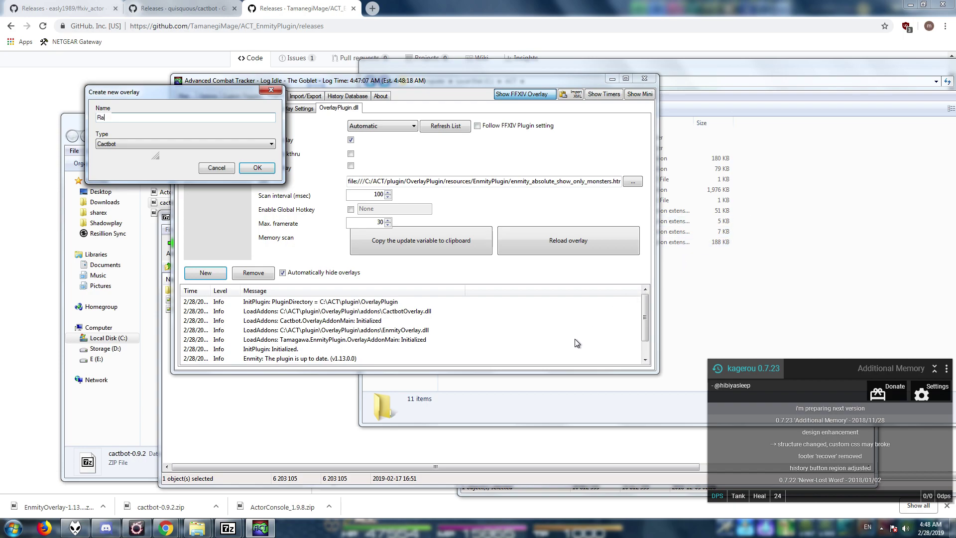
type("Raidboss")
key("Return")
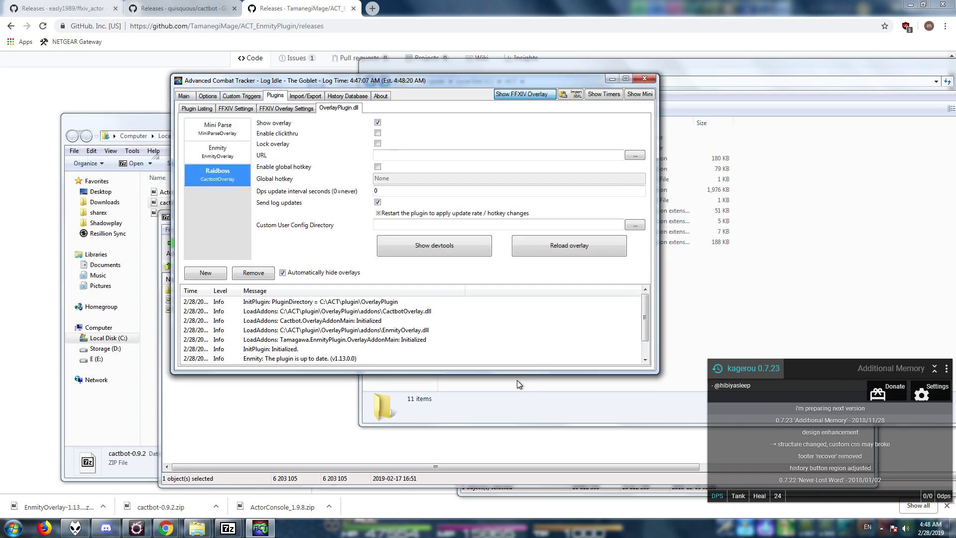
- Set the Raidboss overlay's URL to the raidboss HTML file in OverlayPlugin\cactbot\ui\raidboss
left_click(635, 155)
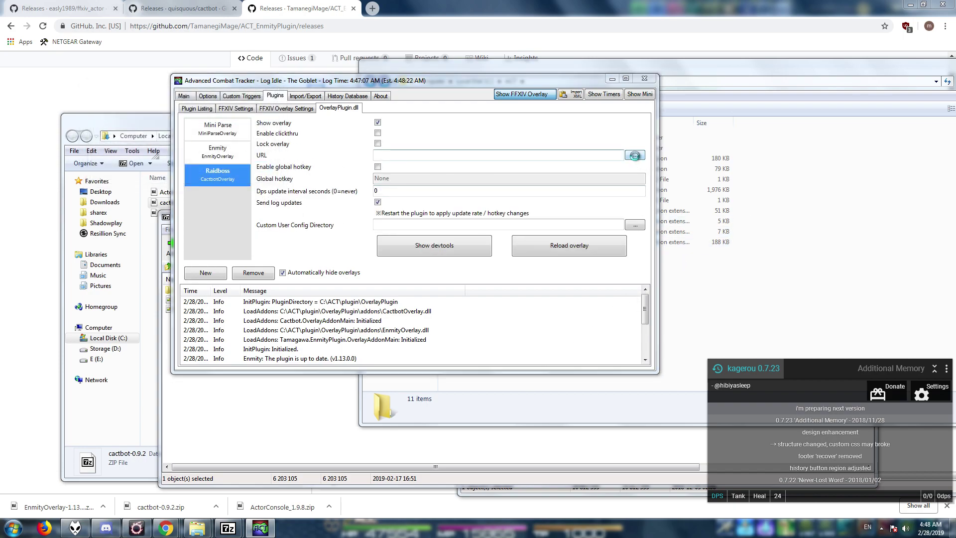
left_click(388, 111)
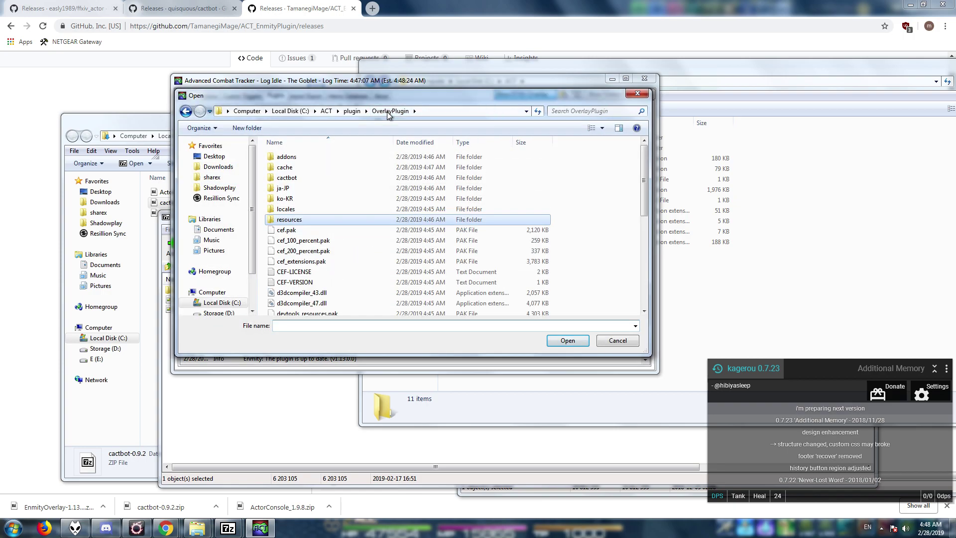
left_click(352, 111)
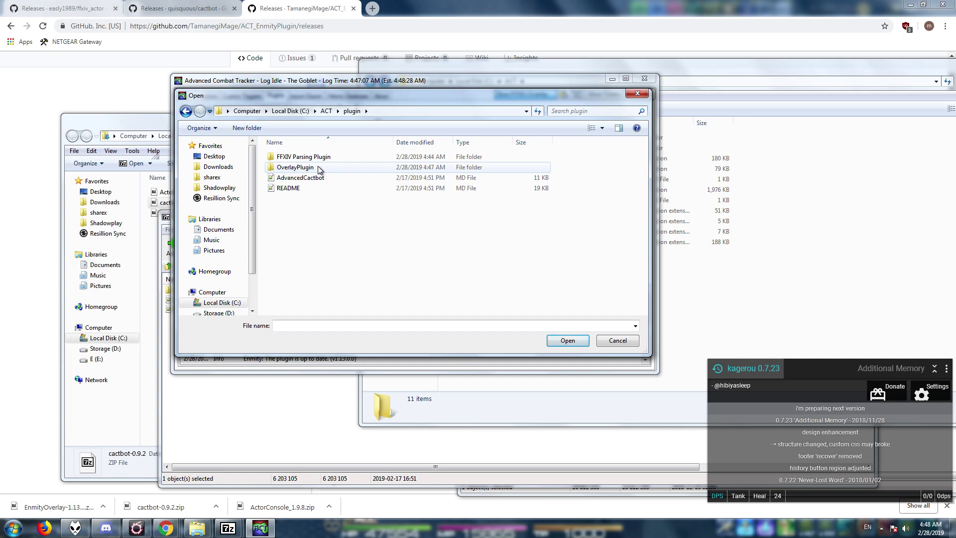
double_click(322, 166)
double_click(297, 180)
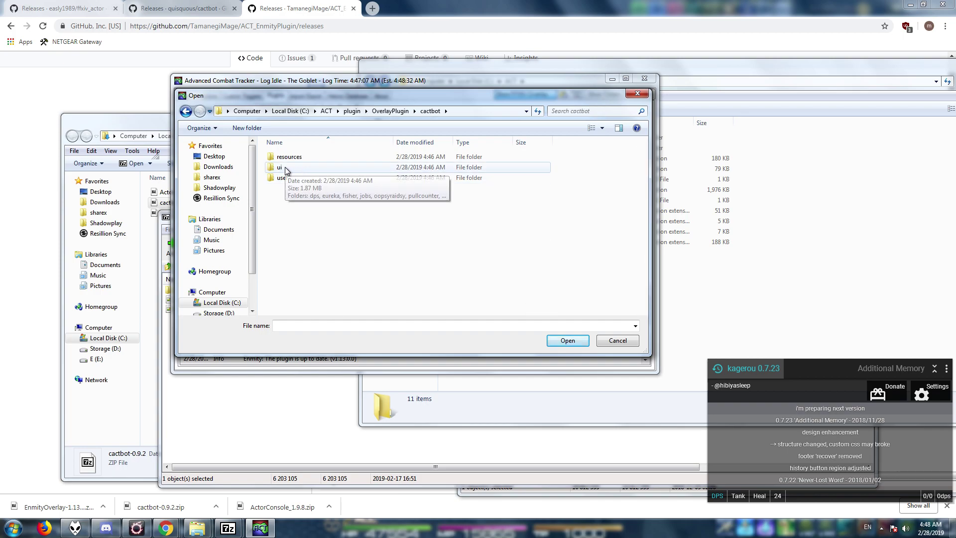
double_click(284, 166)
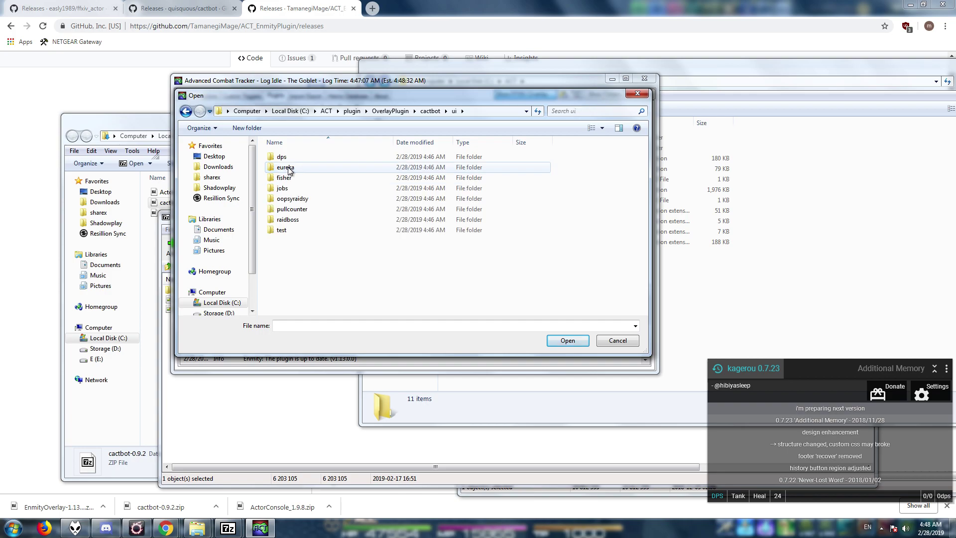
double_click(291, 221)
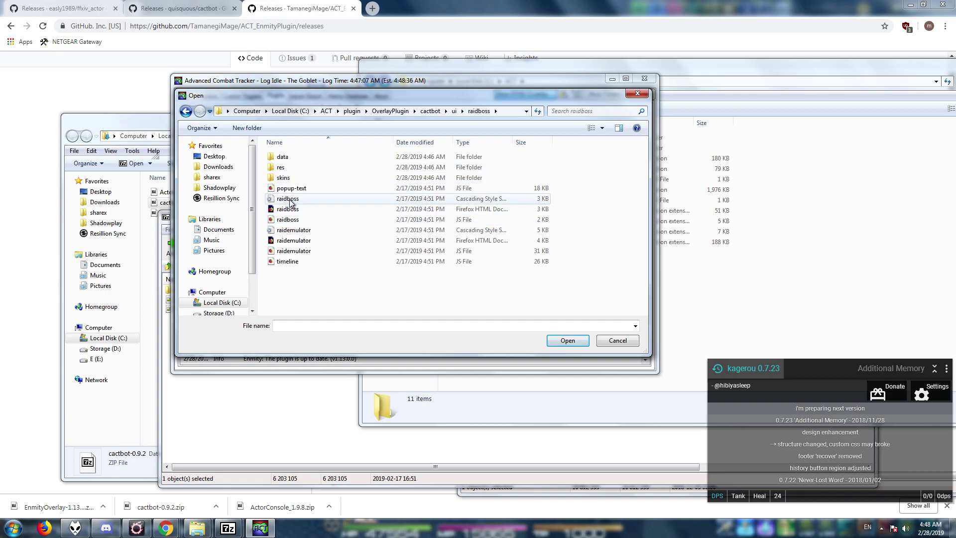
double_click(492, 209)
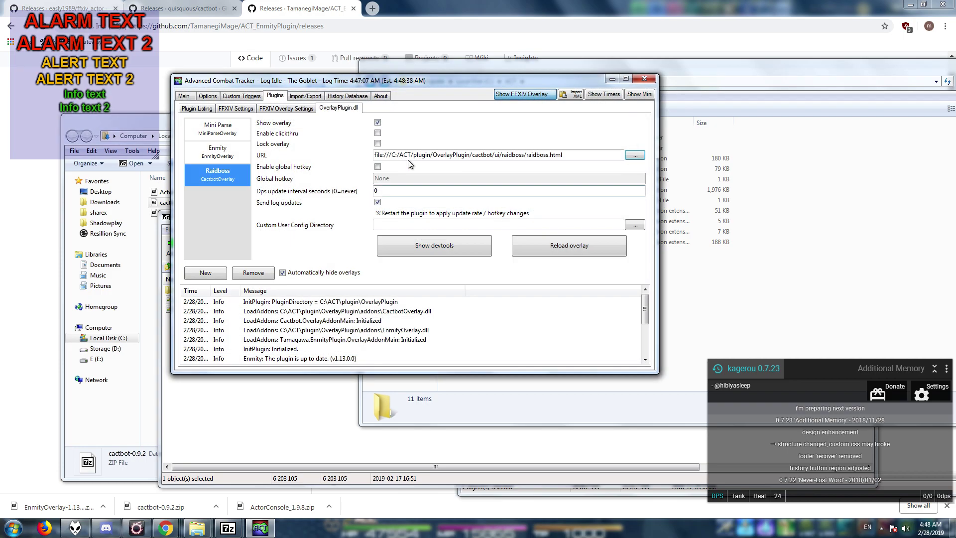
- Enlarge the Raidboss overlay and move it to the upper-right area of the desktop
left_click_drag(149, 141, 829, 200)
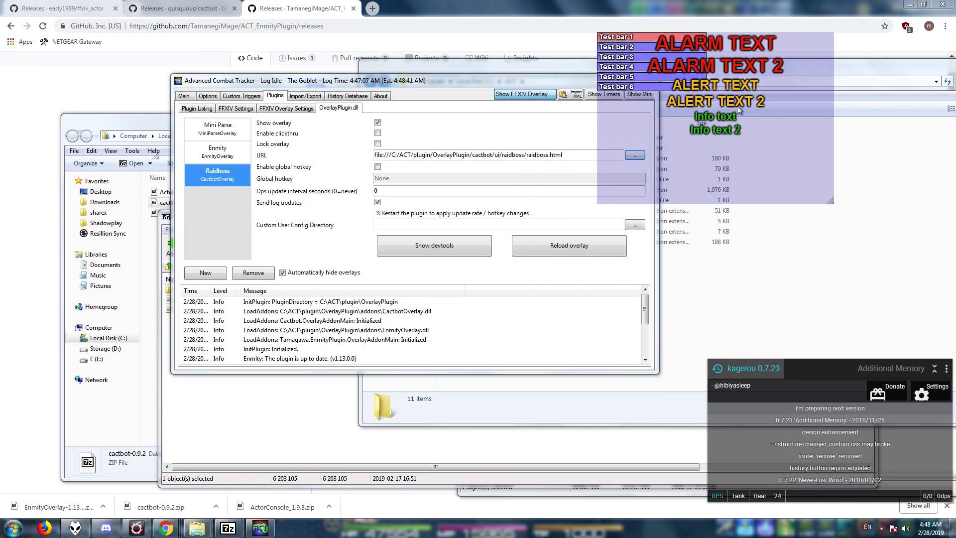
left_click_drag(736, 105, 770, 106)
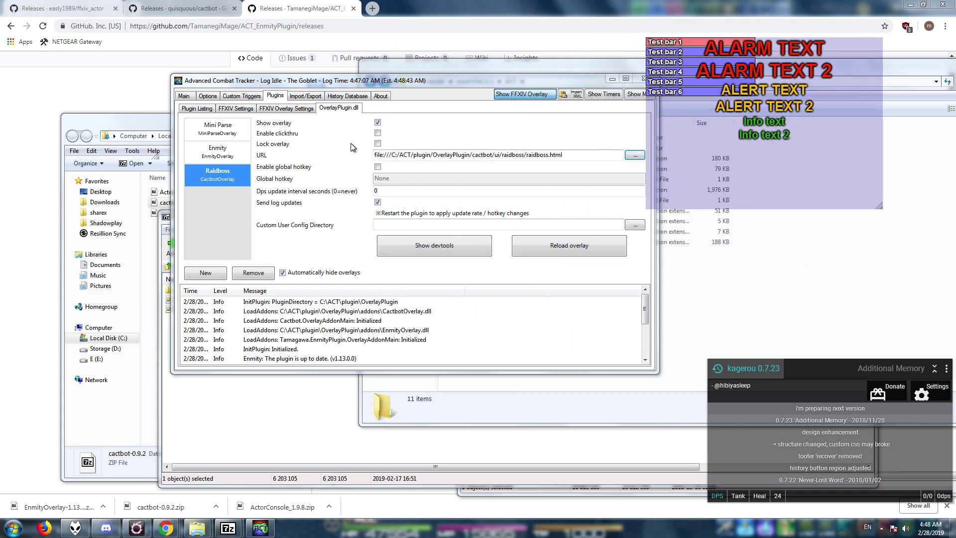
- Make the Raidboss overlay click-through and locked, reload it, and switch to the Final Fantasy XIV game
left_click(377, 134)
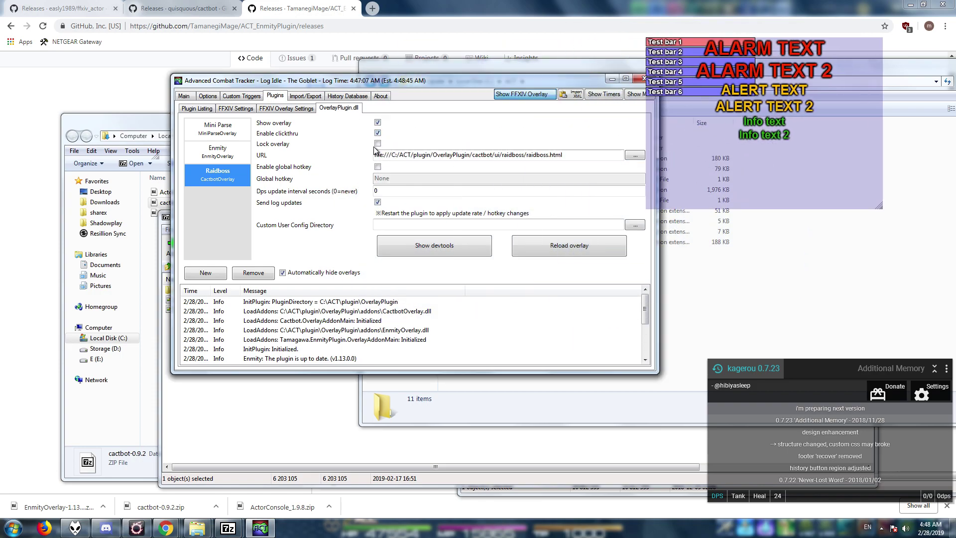
left_click(377, 144)
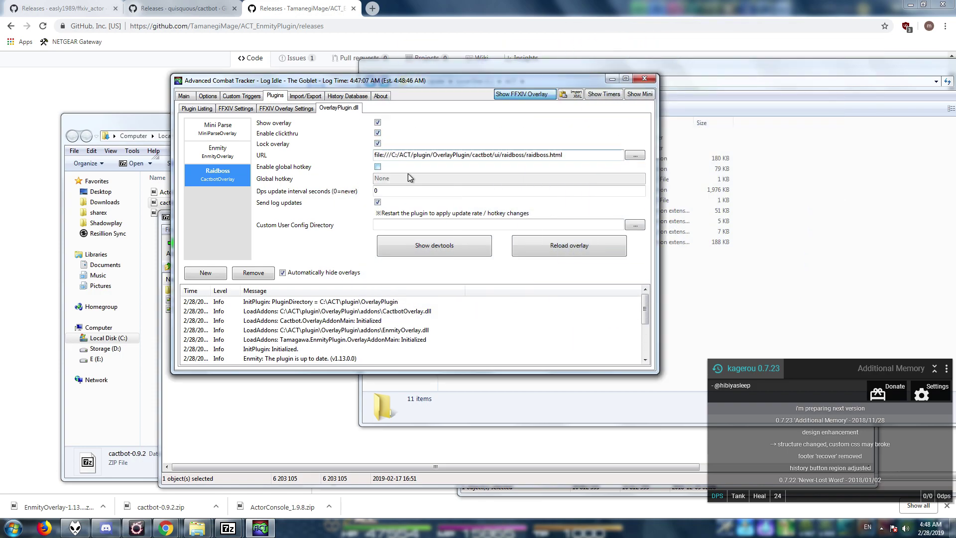
left_click(561, 250)
left_click(137, 528)
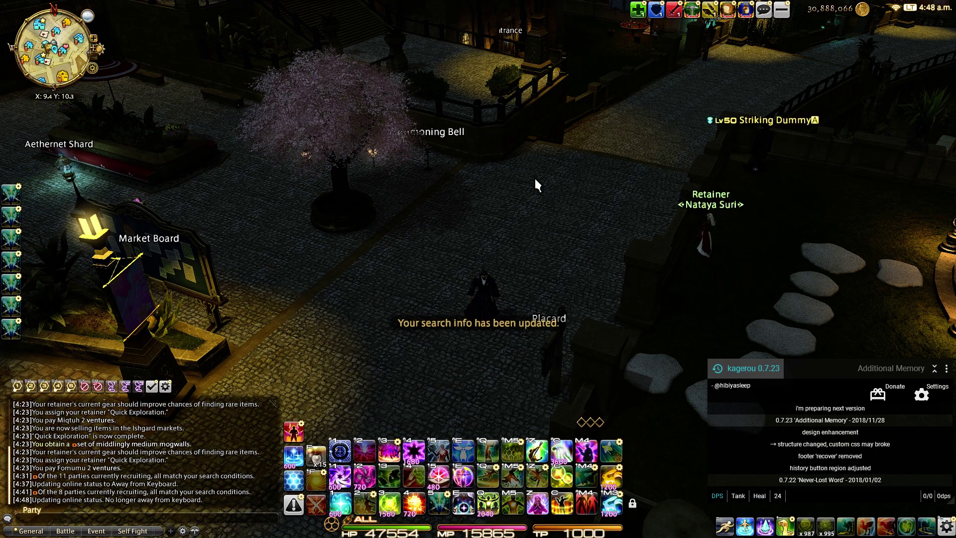
- Target the level 50 Striking Dummy, cast Broil II on it, and move the Enmity overlay to the upper-right area of the game view
left_click_drag(535, 184, 647, 183)
key("w")
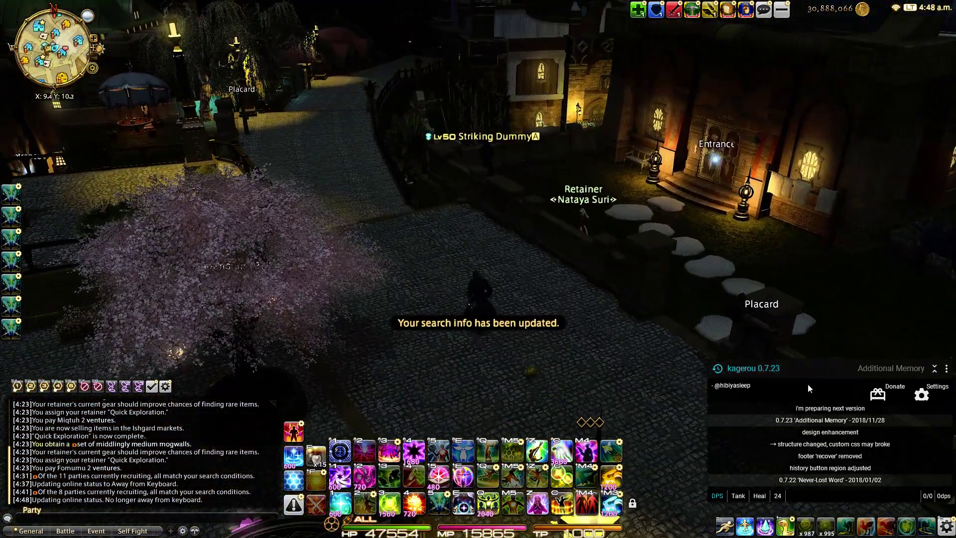
key("Tab")
key("4")
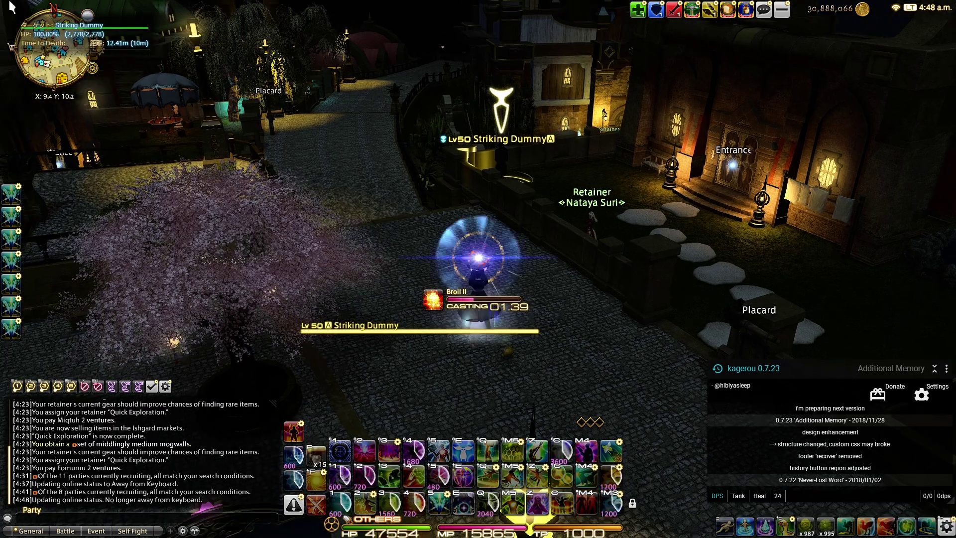
left_click_drag(100, 26, 674, 130)
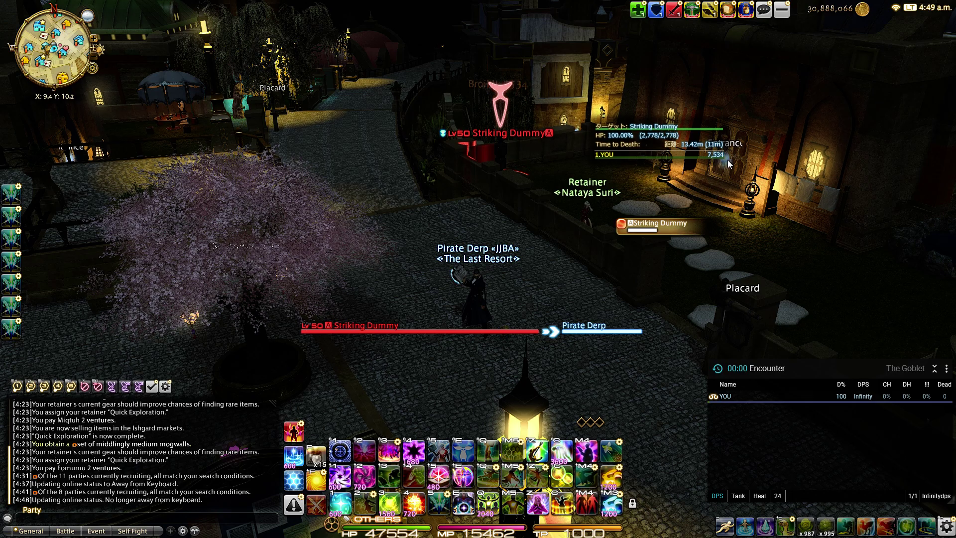
- Keep casting Broil II on the level 50 Striking Dummy to test the Enmity and damage meter overlays
key("d")
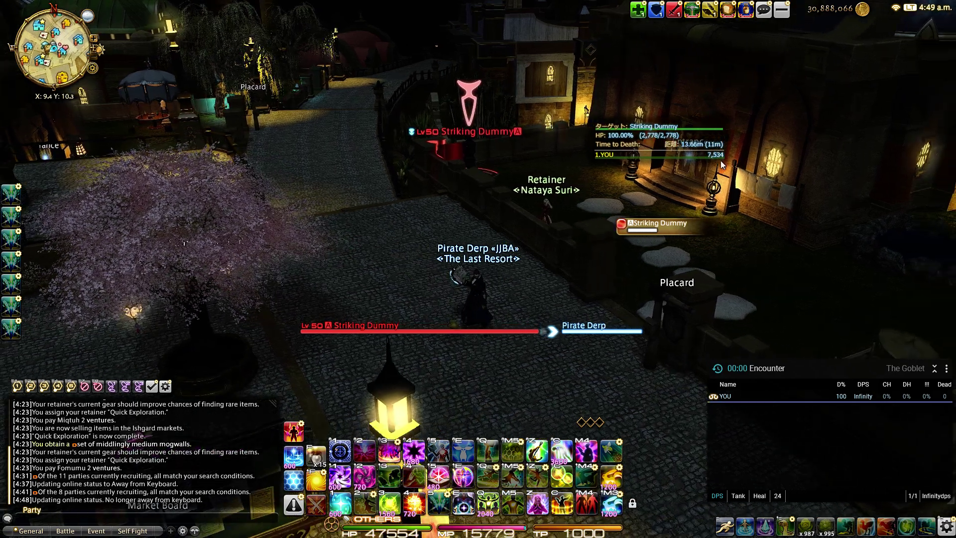
key("4")
left_click_drag(855, 317, 837, 308)
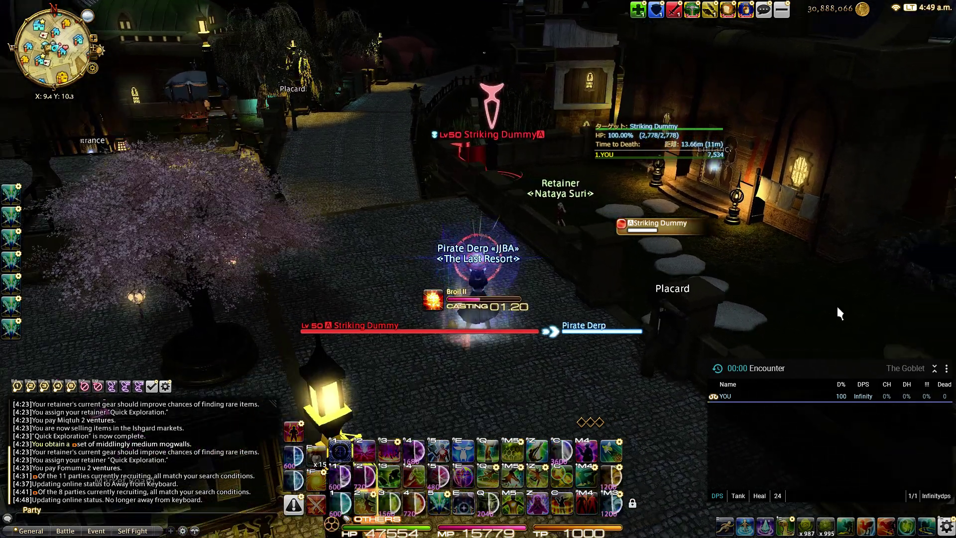
key("4")
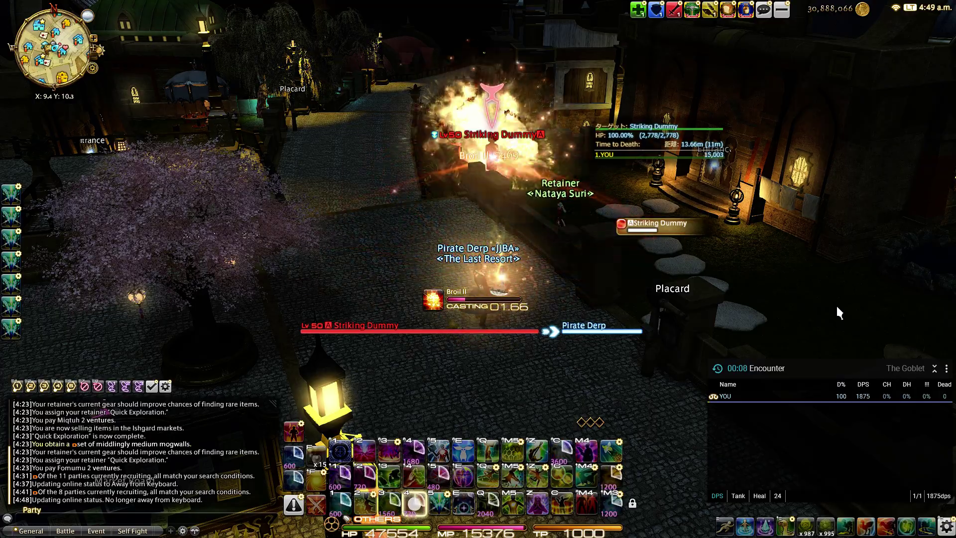
left_click_drag(825, 262, 407, 184)
key("4")
- Leave the striking dummy and teleport to Summerford Farms in Middle La Noscea
key("w")
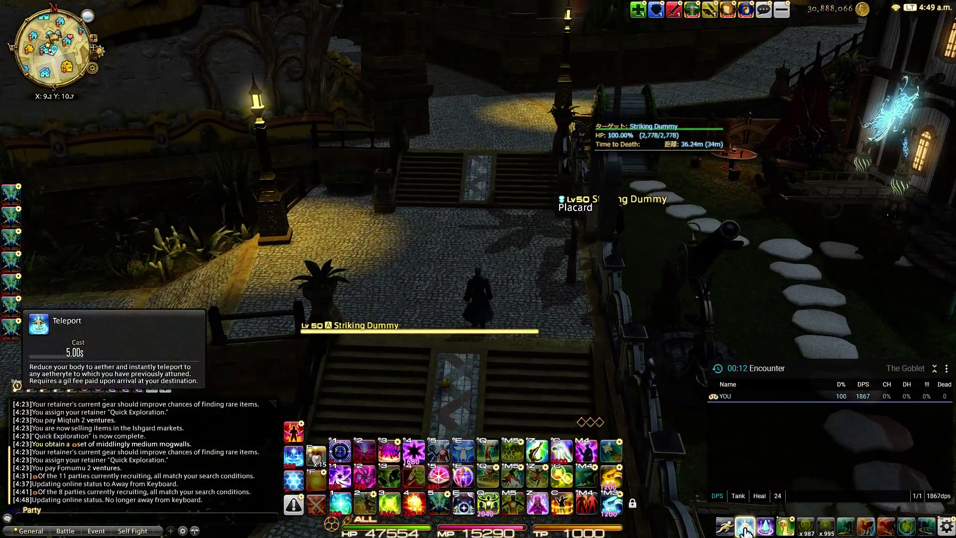
left_click(745, 526)
left_click(221, 64)
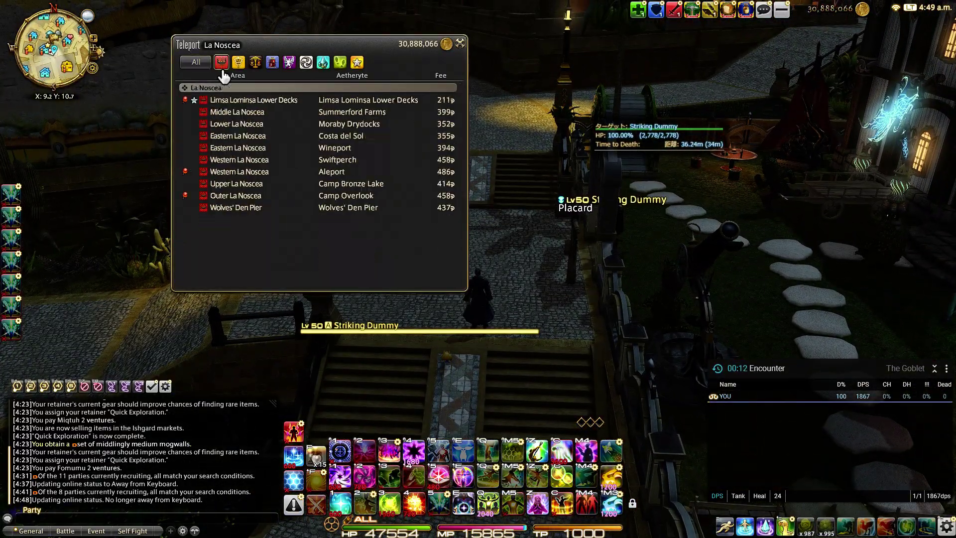
left_click(238, 114)
left_click_drag(238, 113, 54, 111)
mouse_move(521, 141)
left_mouse_down()
mouse_move(565, 141)
mouse_move(433, 142)
mouse_move(527, 141)
left_mouse_up()
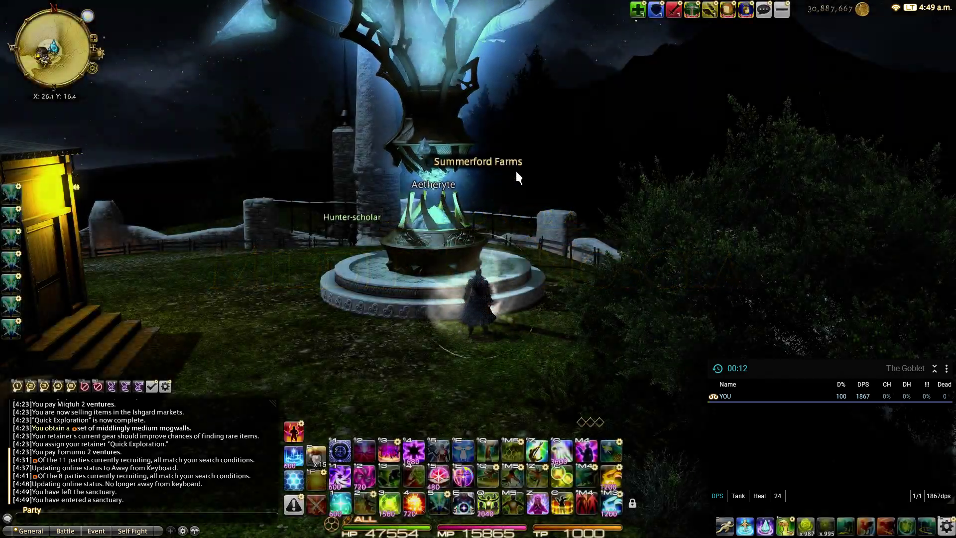
- Walk to the level 1 Striking Dummies at Summerford Farms, target one, and perform the /bow emote to start the Raidboss test timeline
left_click_drag(516, 170, 572, 199)
key("w")
key("Tab")
left_click_drag(513, 171, 458, 174)
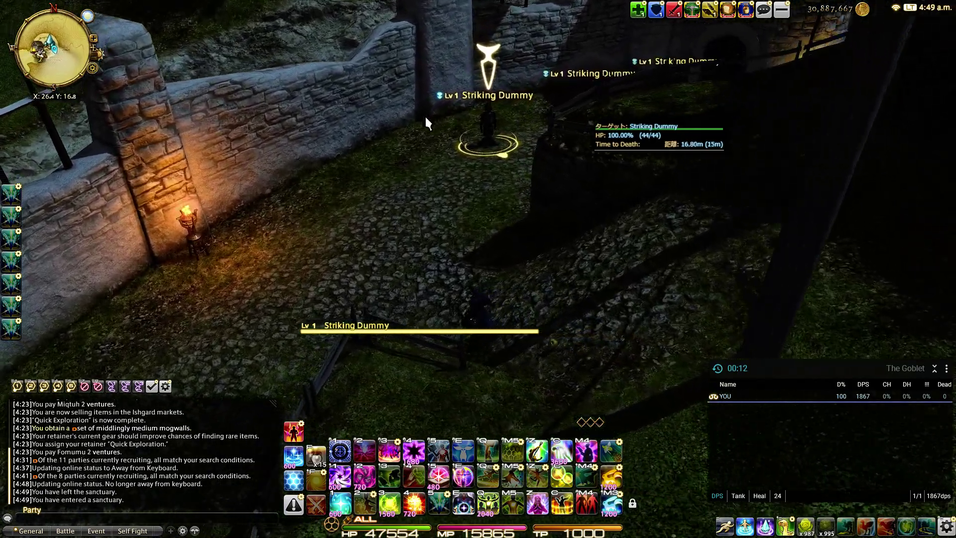
mouse_move(382, 141)
left_mouse_down()
mouse_move(414, 141)
mouse_move(393, 140)
left_mouse_up()
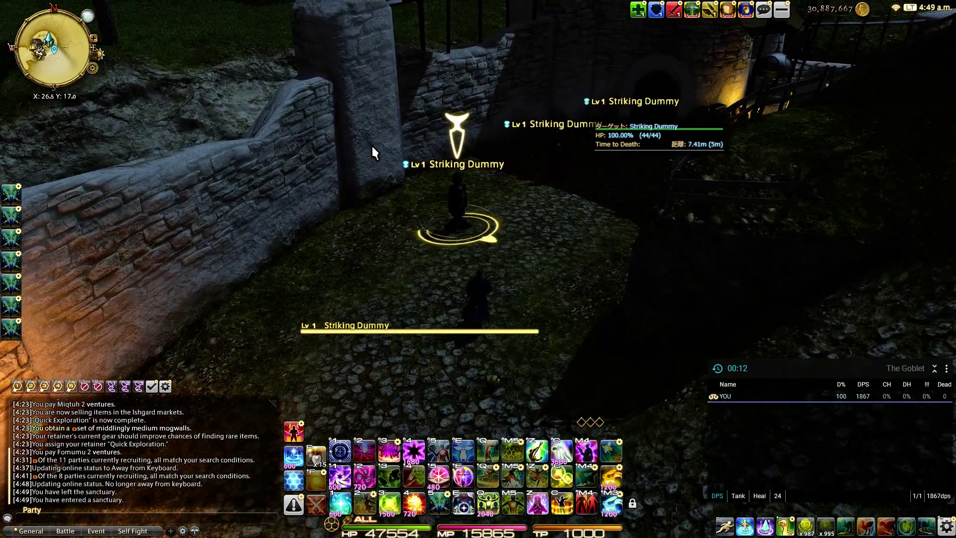
type("/bow")
key("Return")
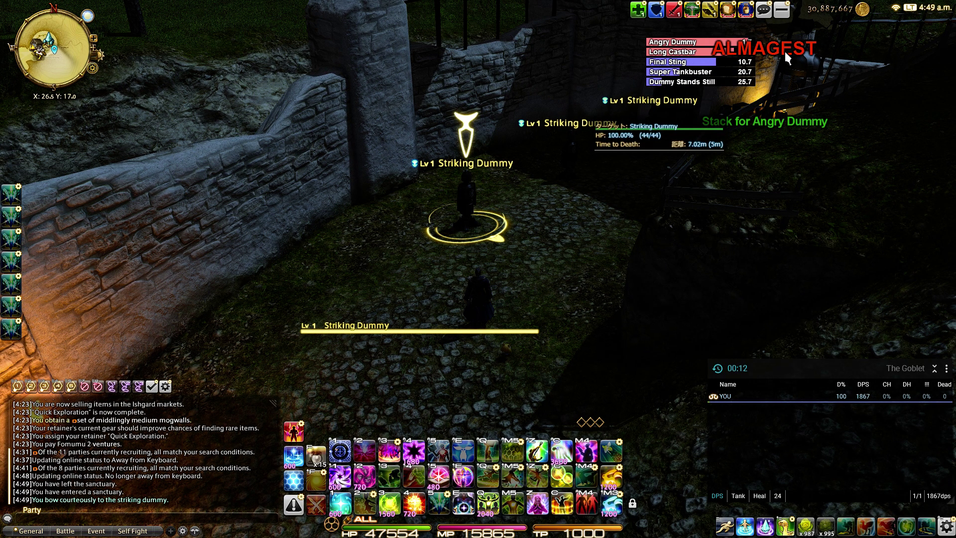
- Reposition the Enmity target overlay beneath the Raidboss timeline while the test encounter runs
key("s")
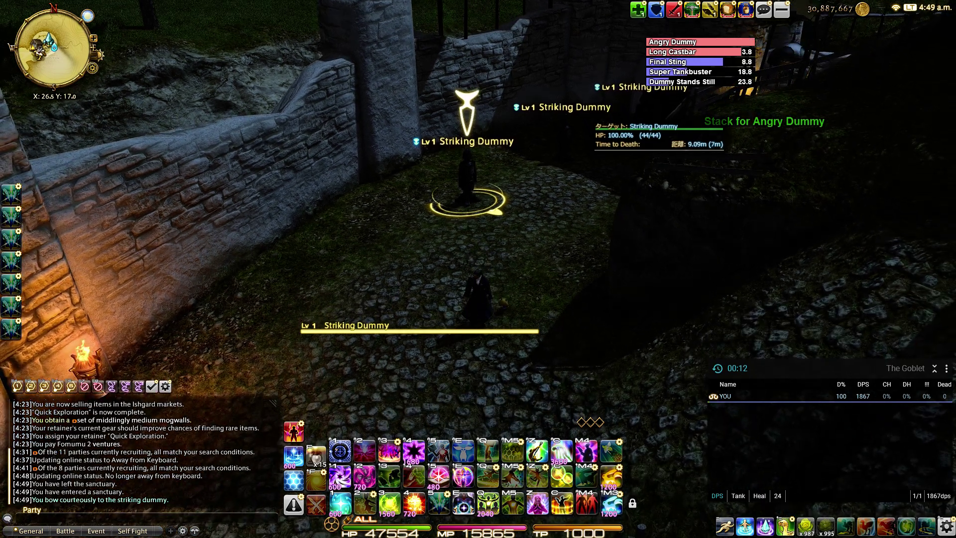
left_click_drag(673, 108, 650, 124)
left_click_drag(755, 103, 720, 94)
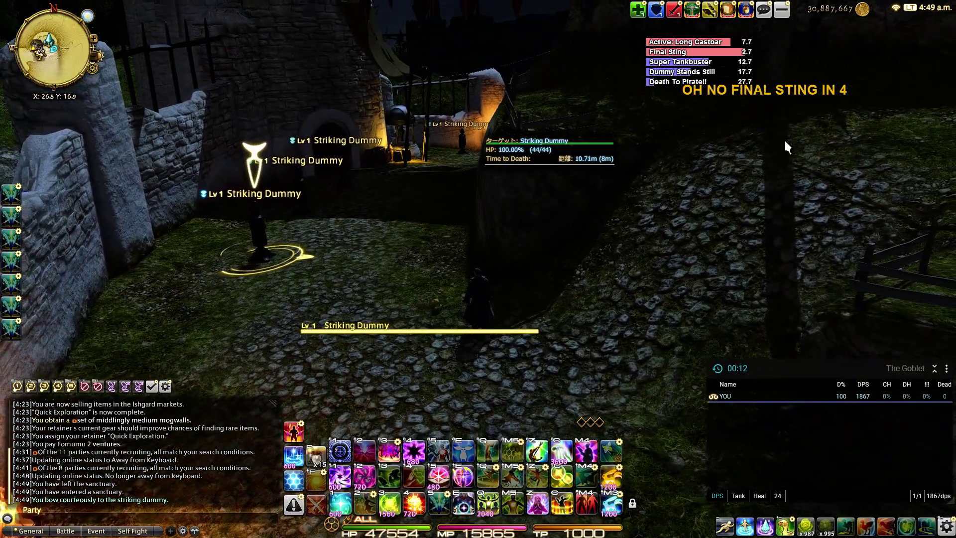
left_click_drag(785, 140, 620, 232)
key("a")
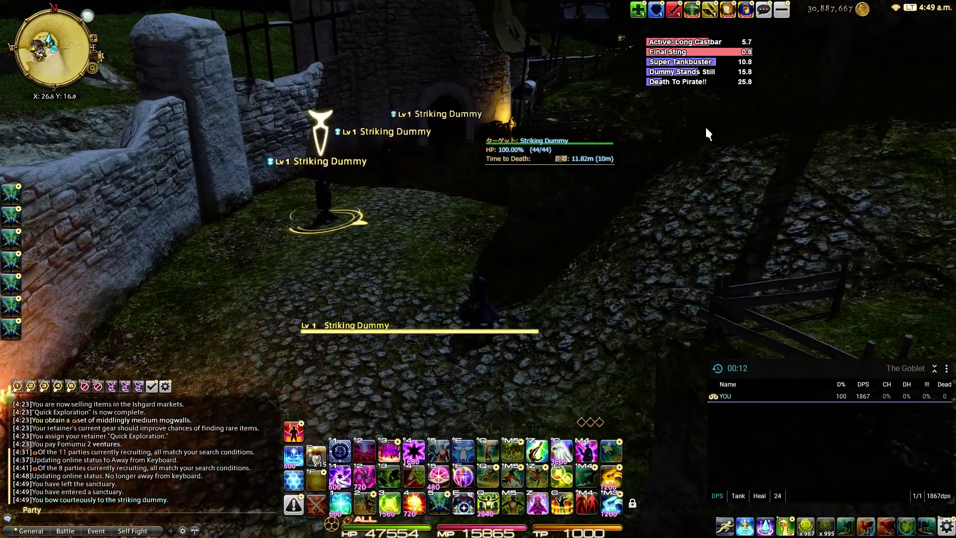
left_click_drag(707, 181, 564, 156)
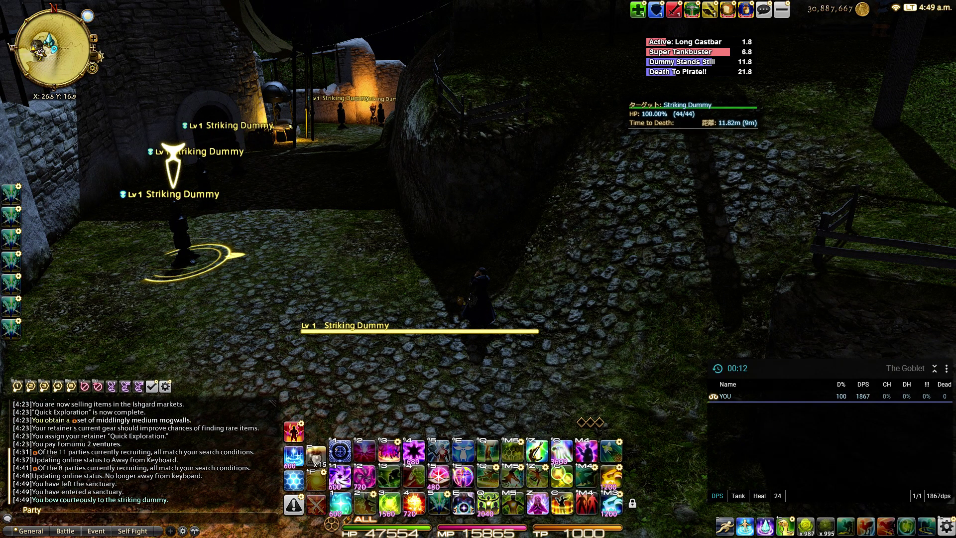
left_click_drag(757, 140, 697, 140)
key("a")
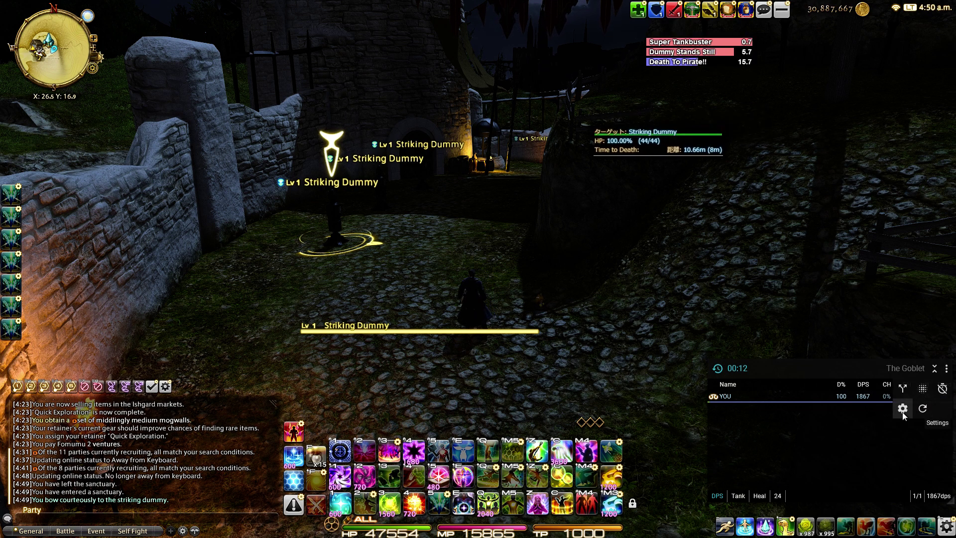
- View kagerou's Gauge Colors and Column Width settings, and move and widen the damage meter overlay before closing the settings
left_click(902, 409)
left_click_drag(259, 117, 383, 103)
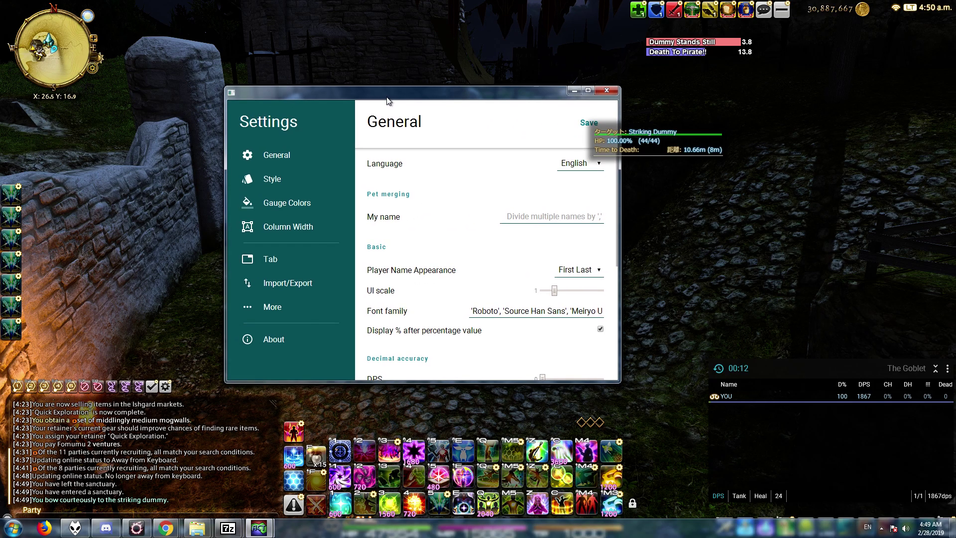
left_click(287, 203)
left_click(288, 227)
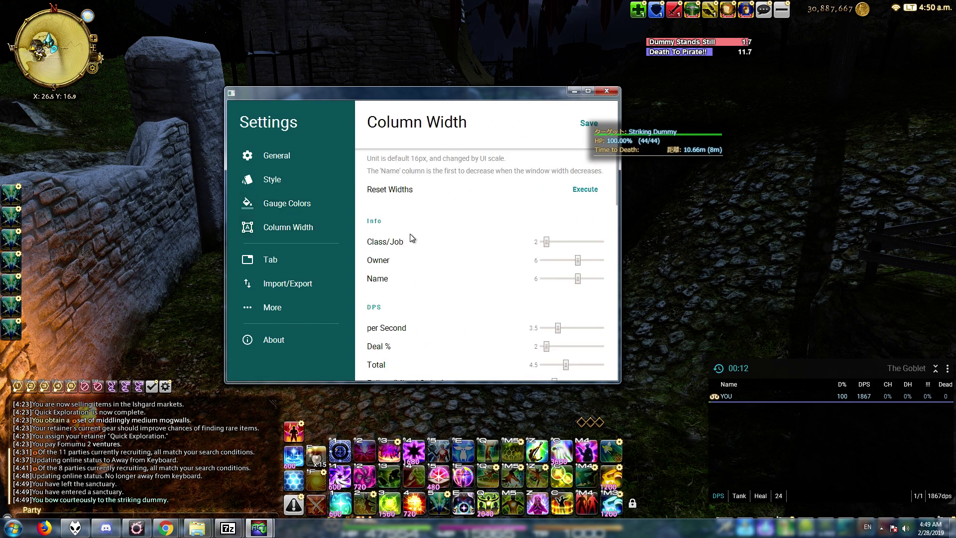
left_click_drag(721, 383, 659, 371)
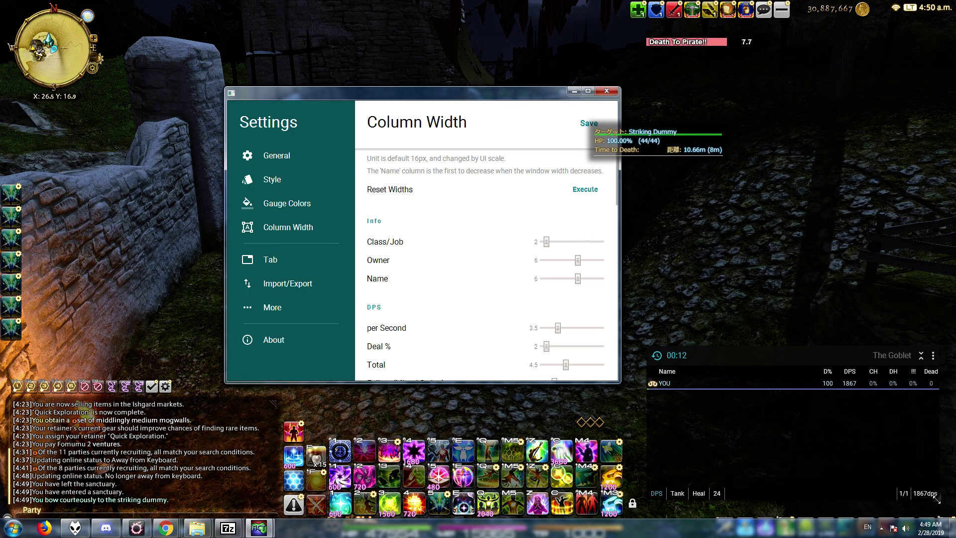
left_click(606, 90)
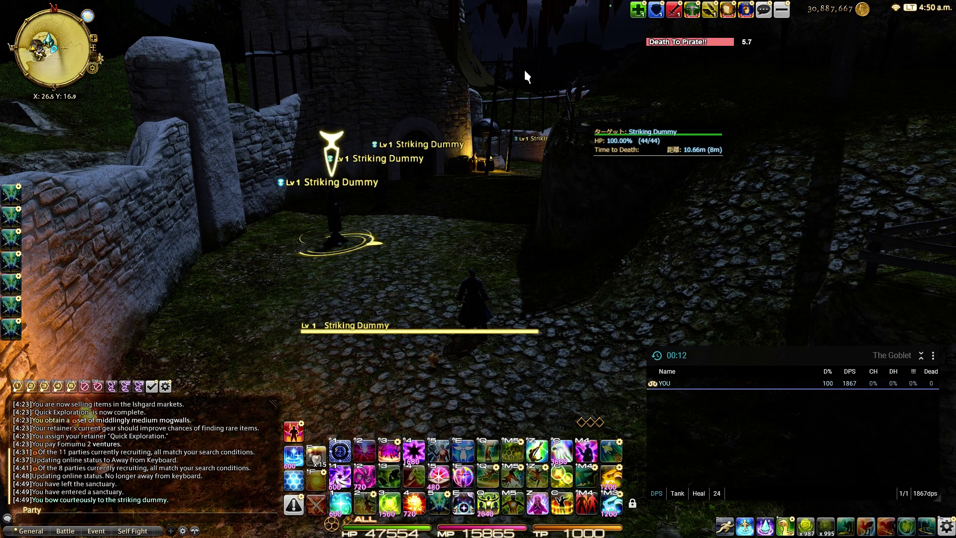
- Switch to Advanced Combat Tracker, check the click-through and lock options of the Enmity and Mini Parse overlays, and return to the game
key("alt+Tab")
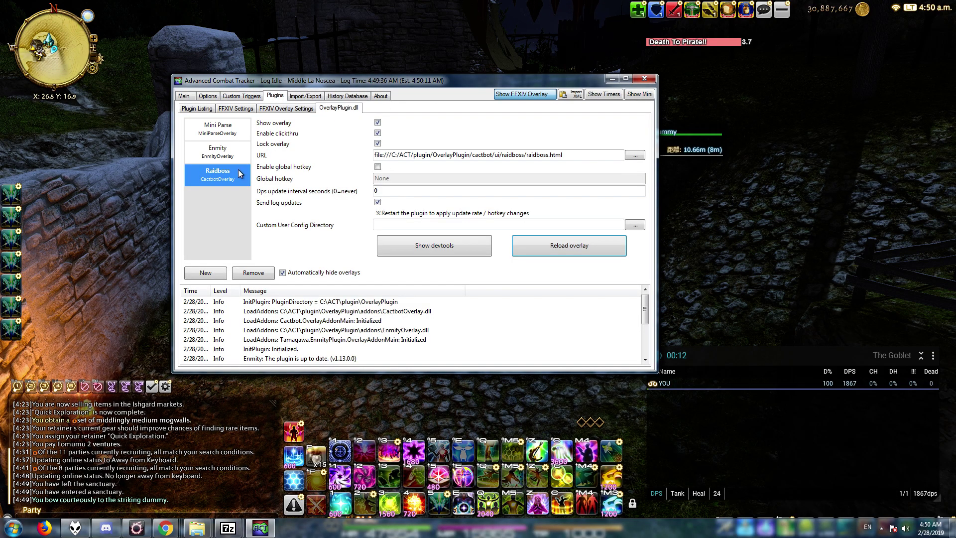
left_click(219, 156)
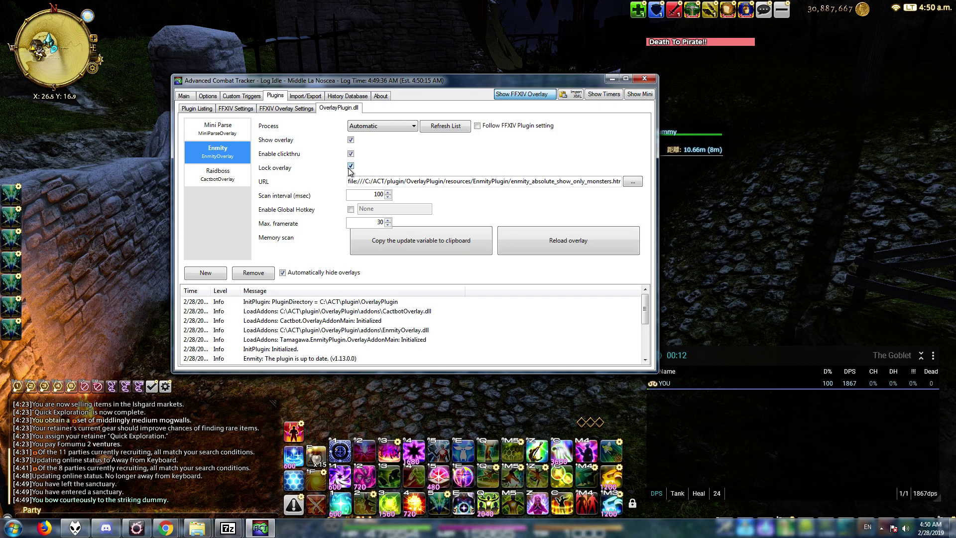
left_click(230, 131)
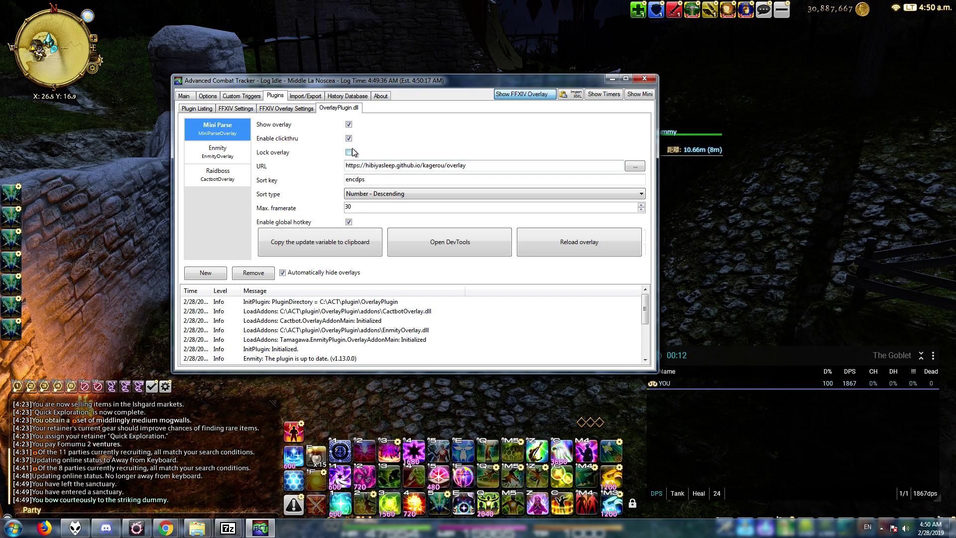
left_click(725, 157)
left_click_drag(725, 156, 688, 211)
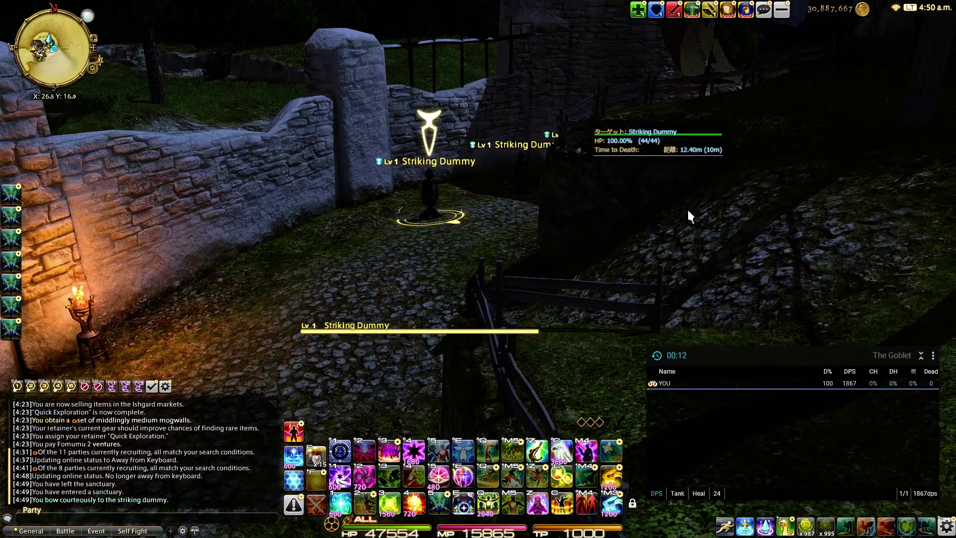
- Walk away from the Striking Dummies and clear the current target
left_click_drag(634, 133, 716, 141)
key("w")
key("Left")
key("d")
key("Right")
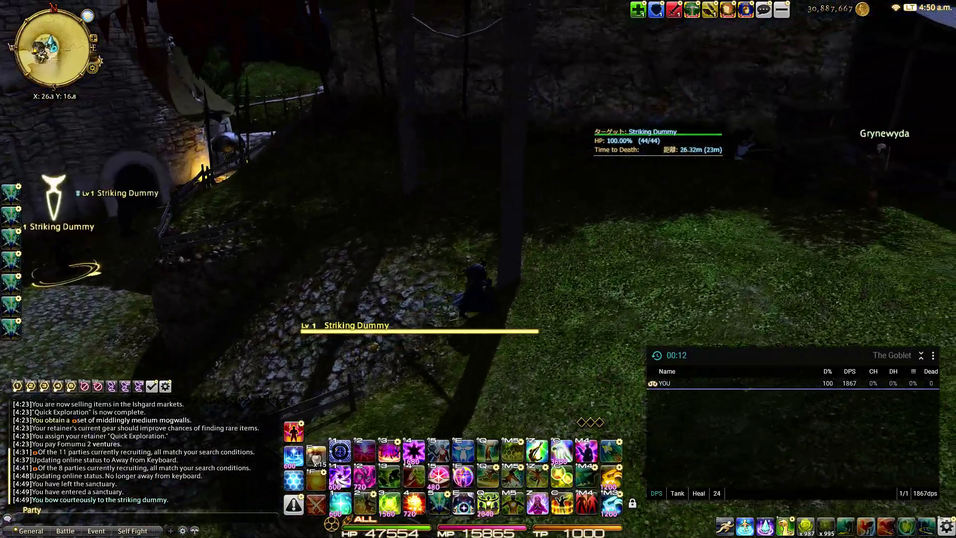
key("F1")
key("Escape")
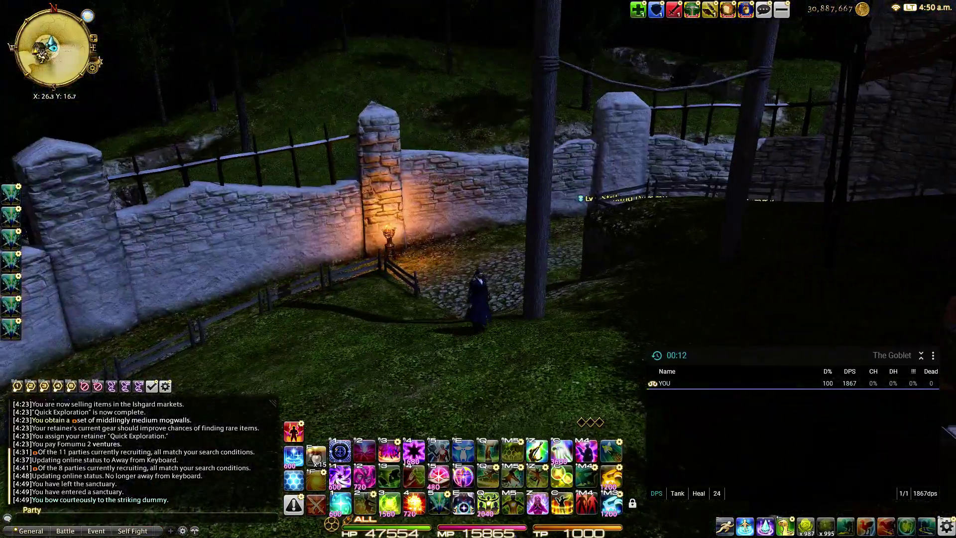